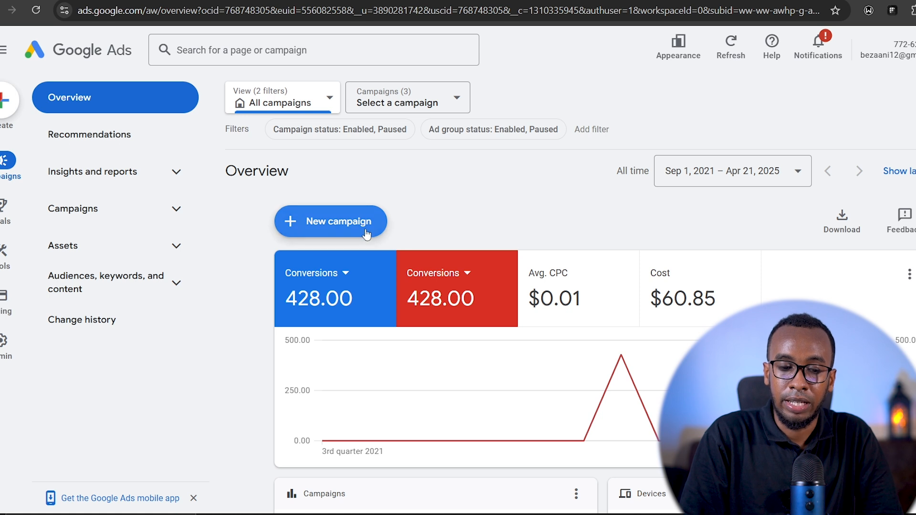
- Start a new campaign and choose Leads as its objective
left_click(334, 228)
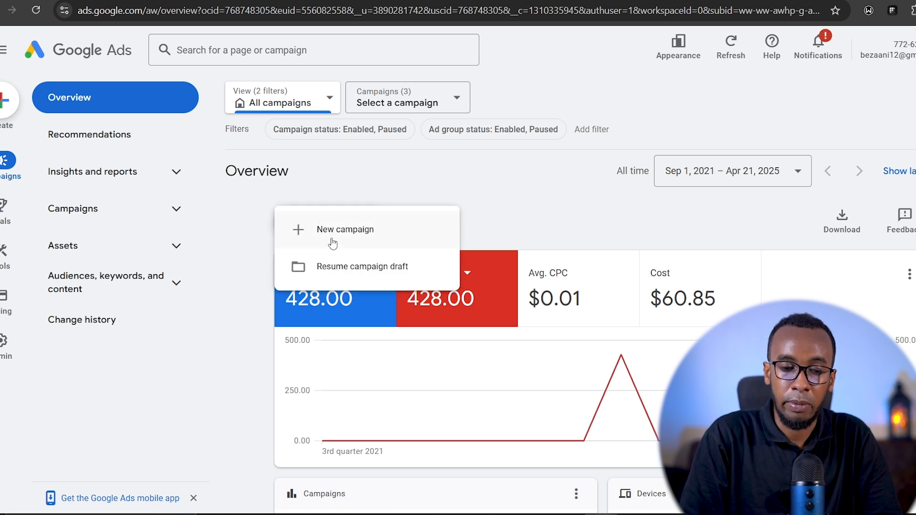
left_click(338, 229)
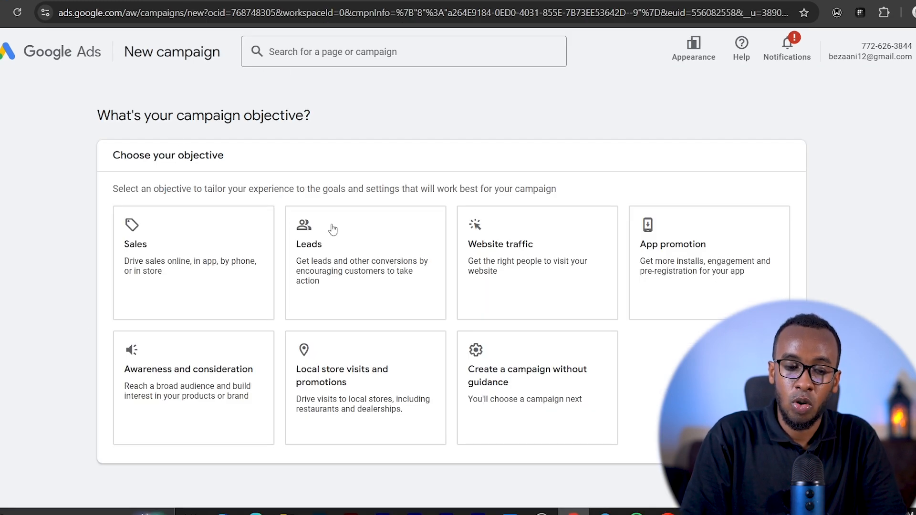
left_click(246, 209)
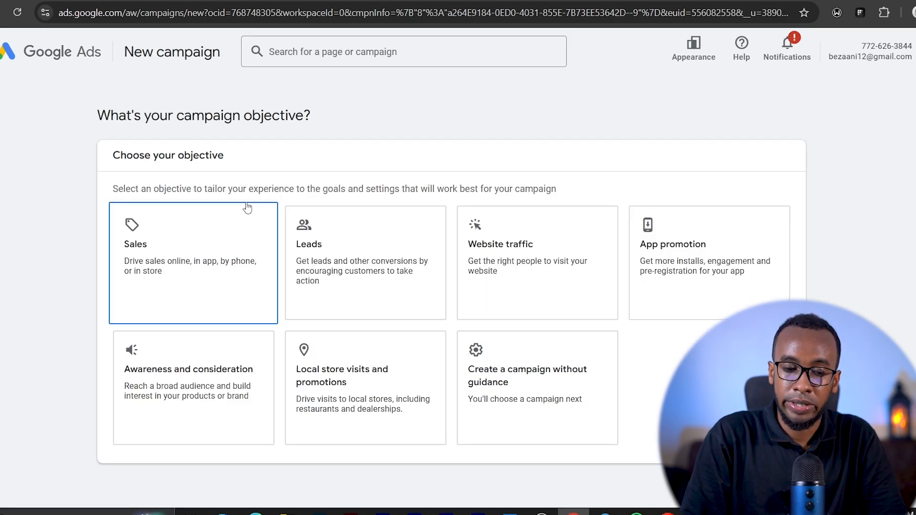
left_click(328, 246)
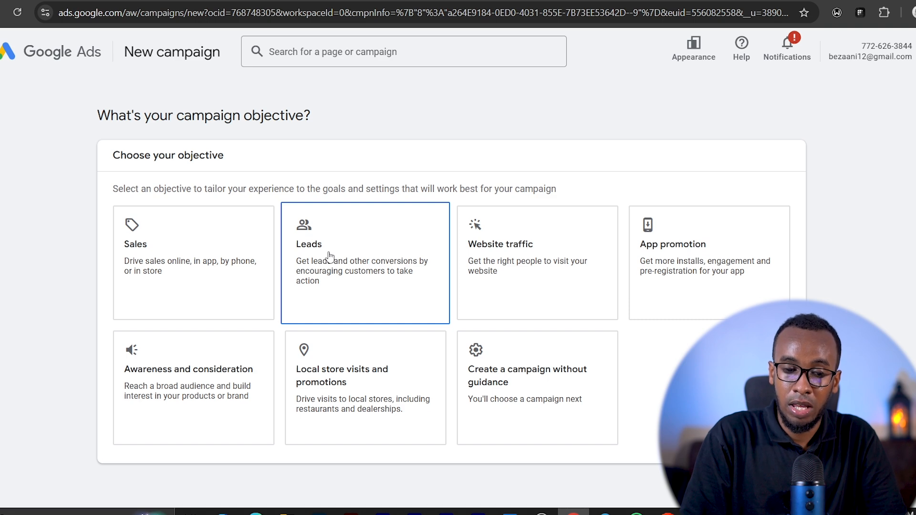
left_click(337, 251)
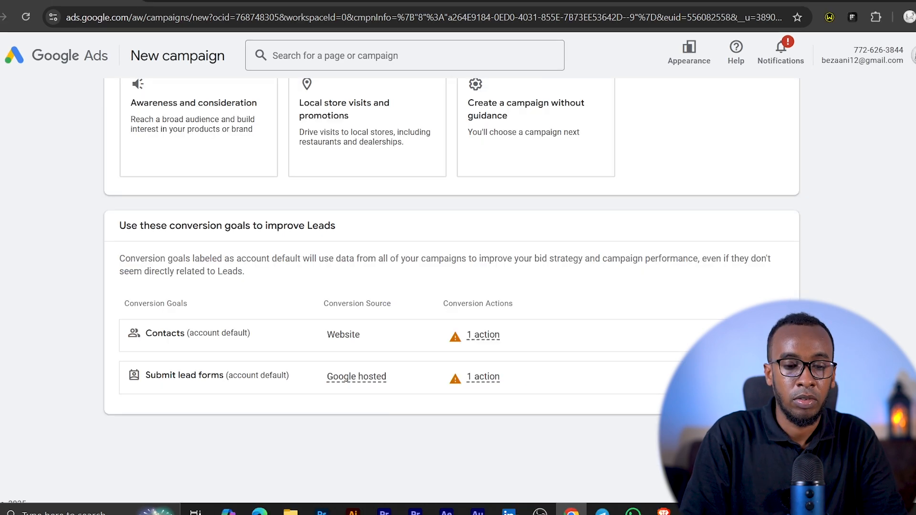
- Review the conversion goals offered for Leads, including the conversion action of the Contacts goal
scroll(451, 290, "up", 5)
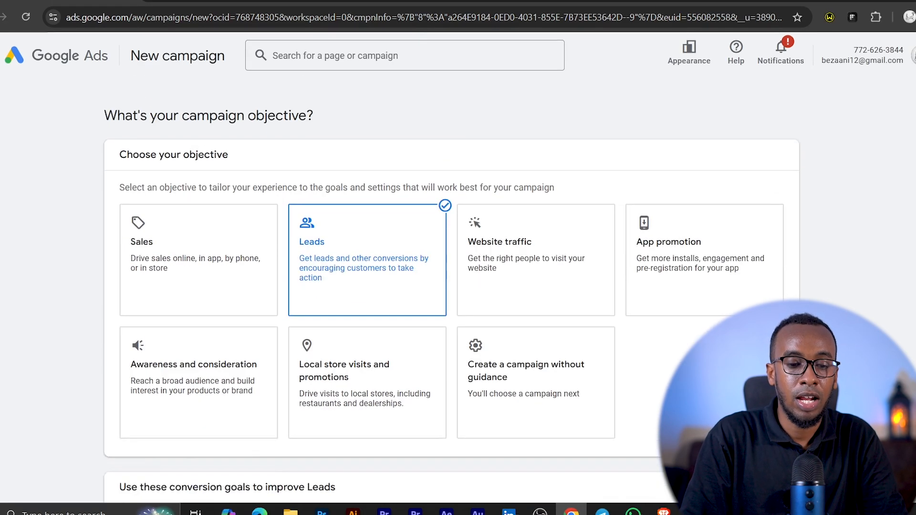
scroll(306, 380, "down", 4)
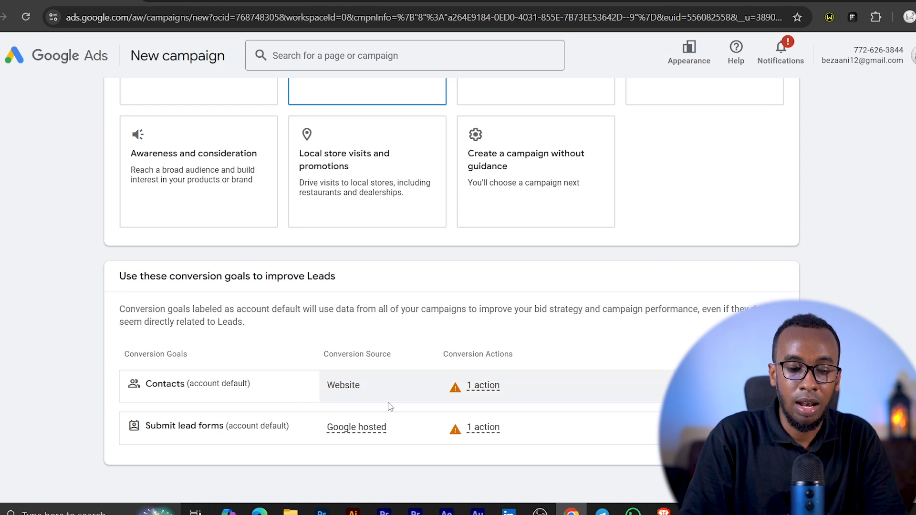
mouse_move(346, 390)
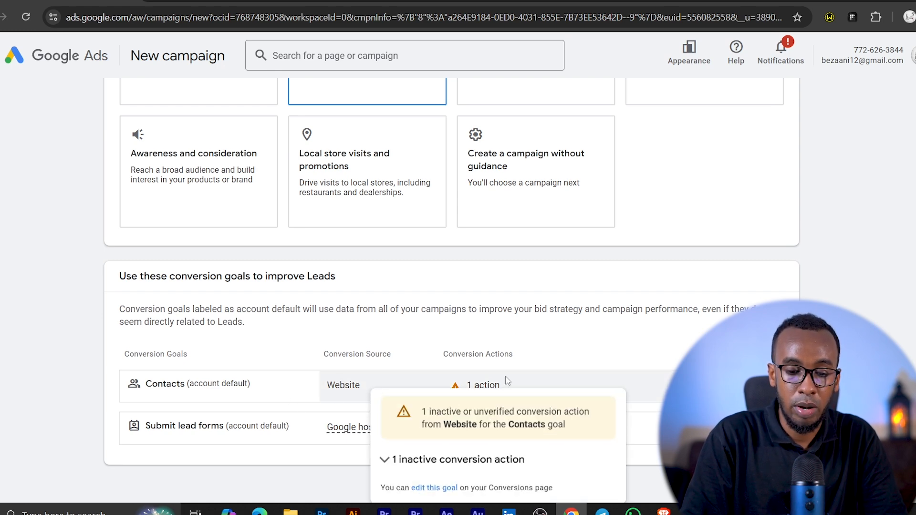
scroll(451, 286, "up", 3)
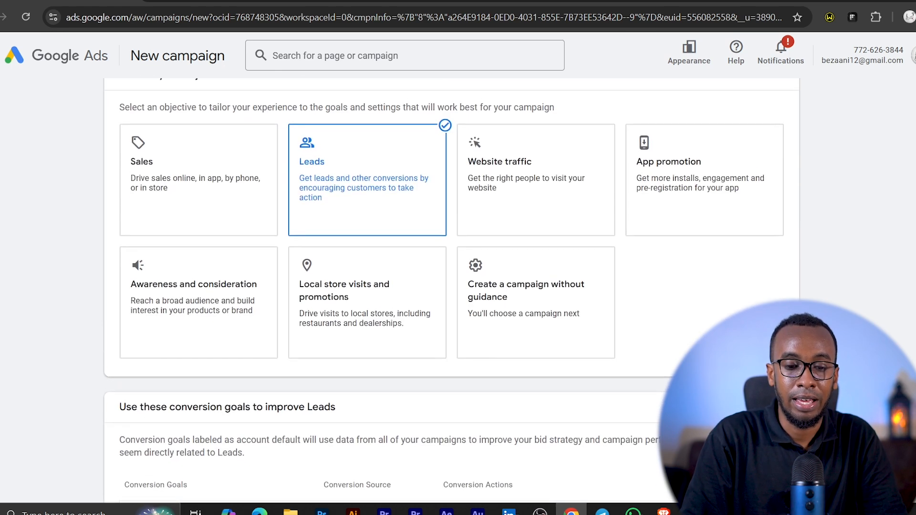
scroll(451, 287, "down", 4)
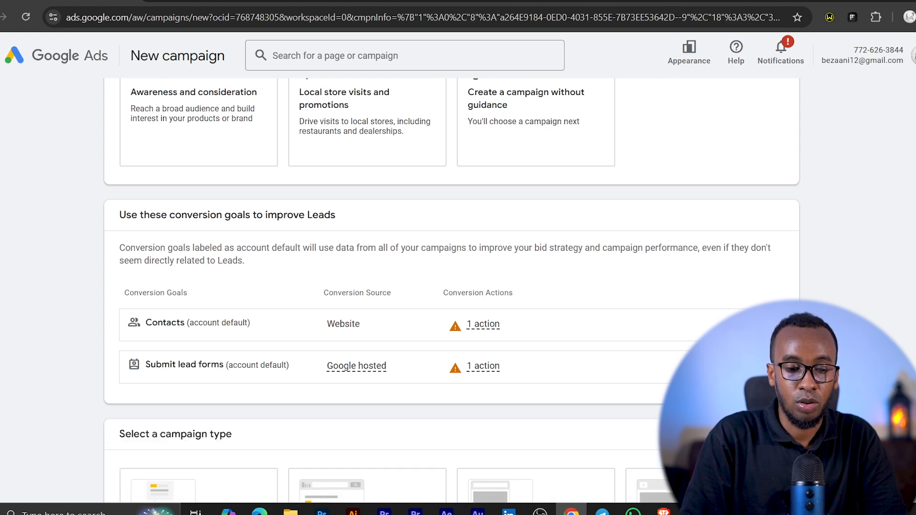
scroll(451, 286, "down", 6)
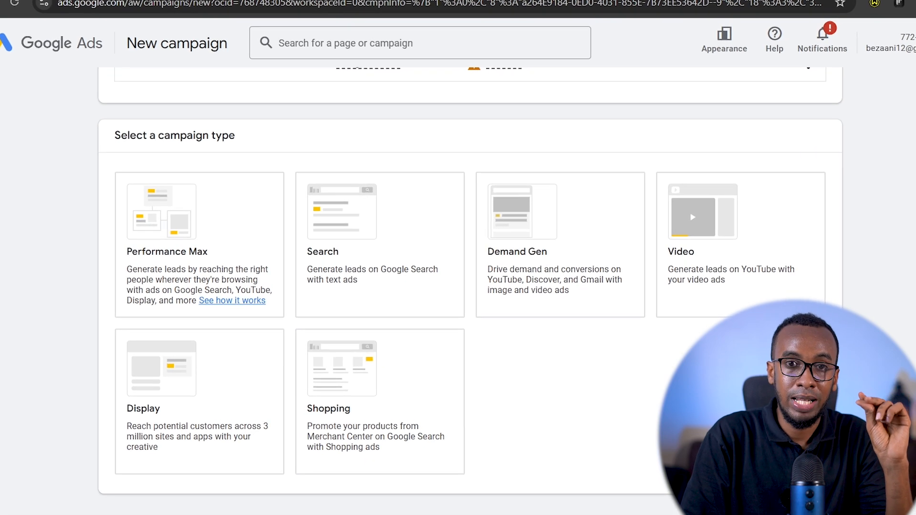
- Compare the available campaign types and select Performance Max
left_click(171, 224)
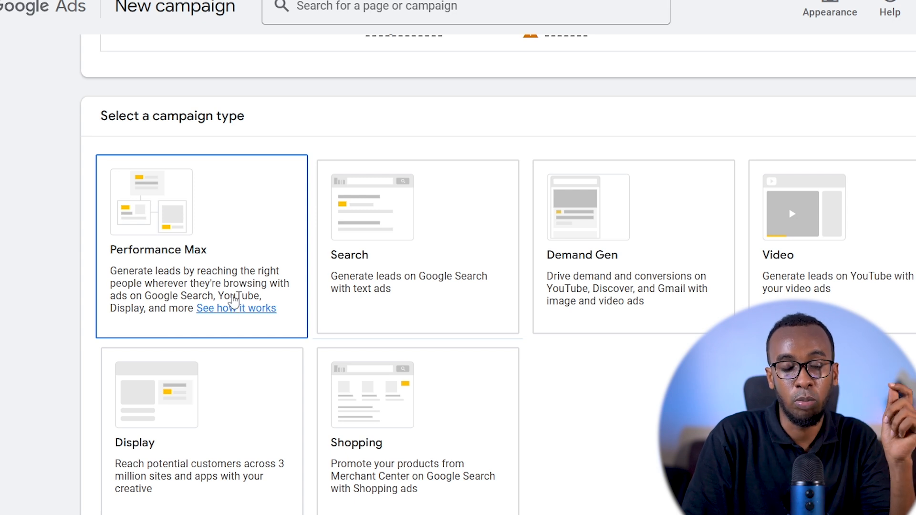
left_click(321, 205)
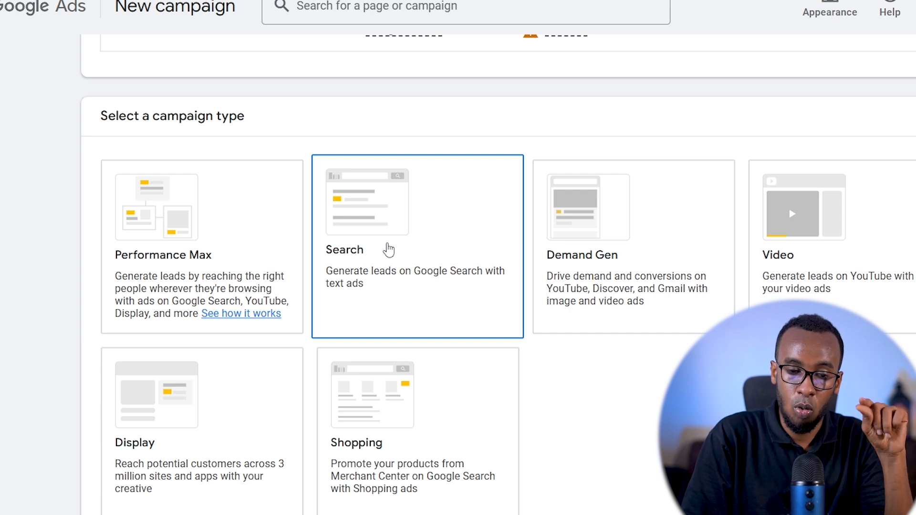
left_click(589, 211)
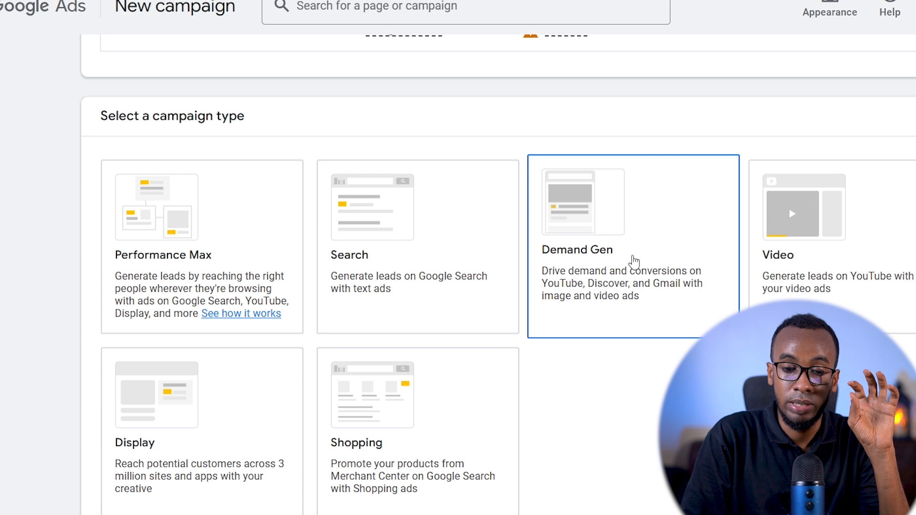
left_click(833, 239)
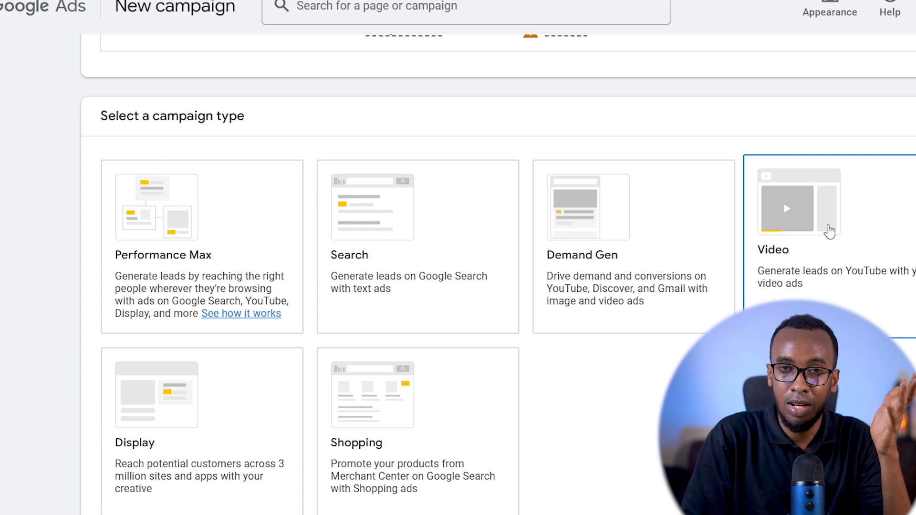
left_click(140, 472)
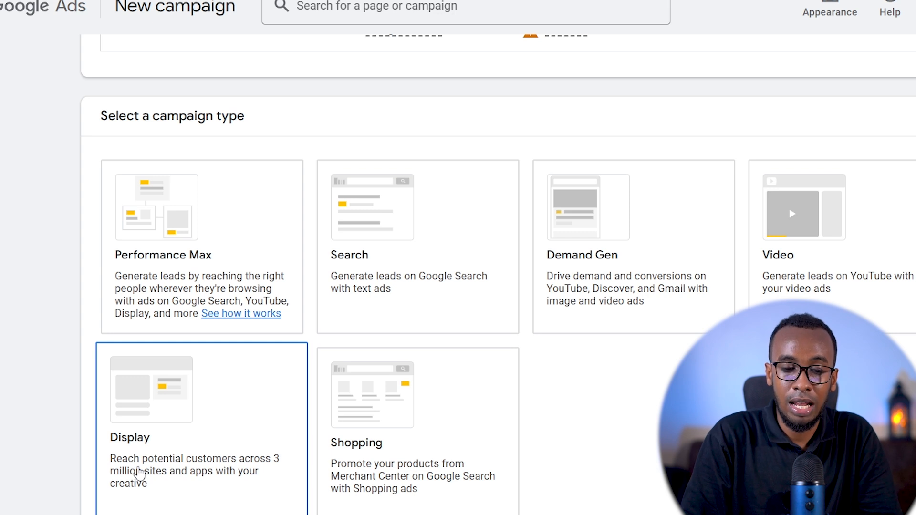
left_click(348, 435)
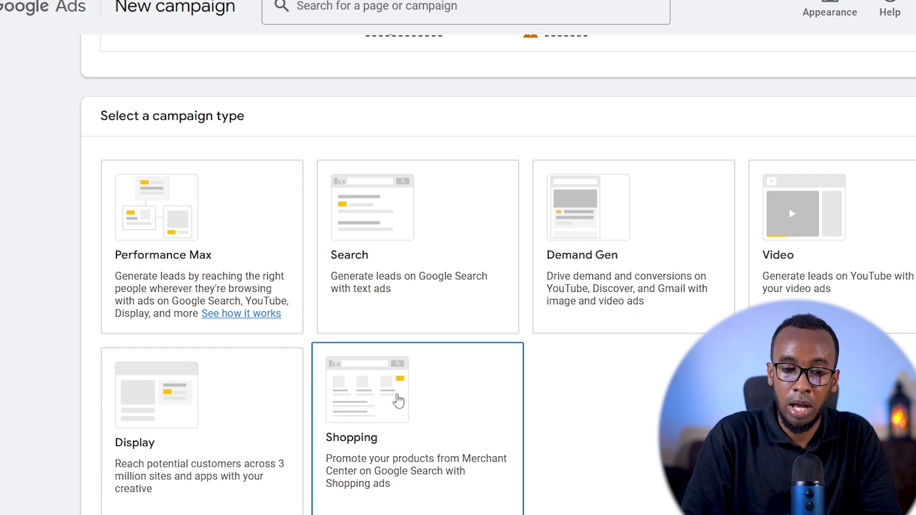
left_click(400, 253)
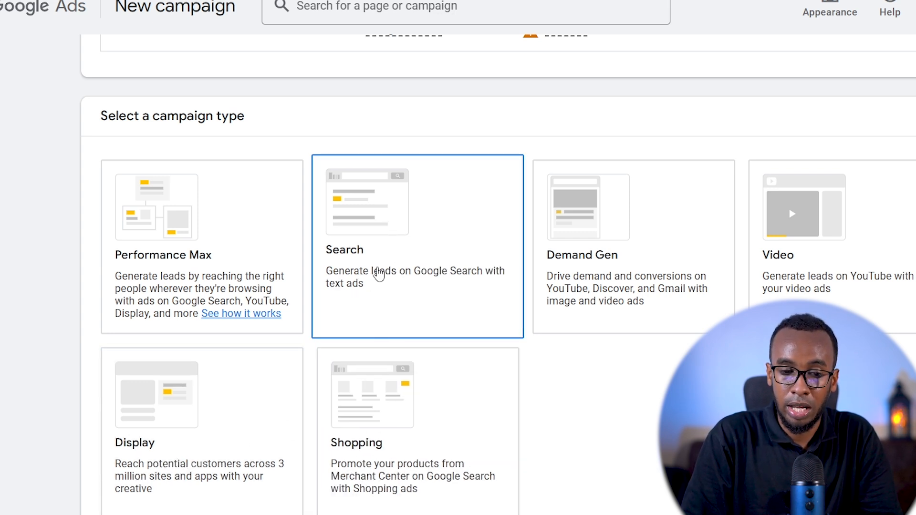
left_click(363, 459)
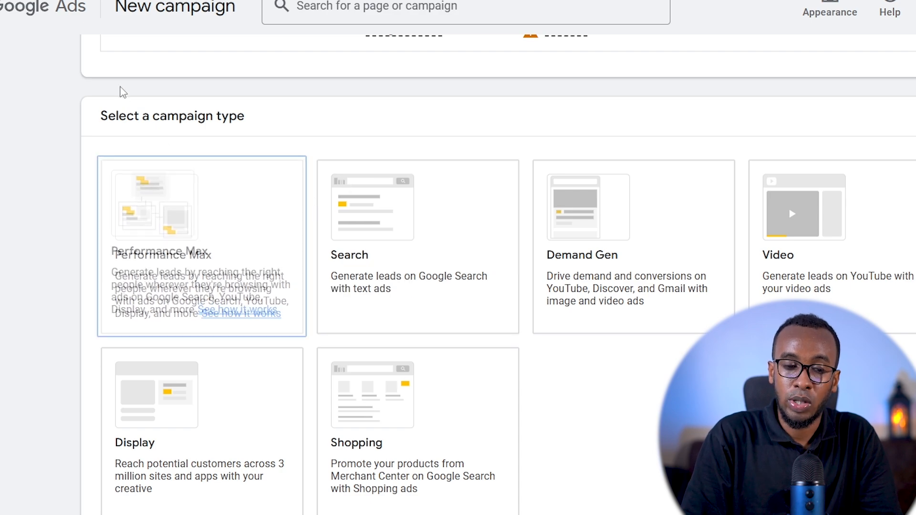
left_click(184, 219)
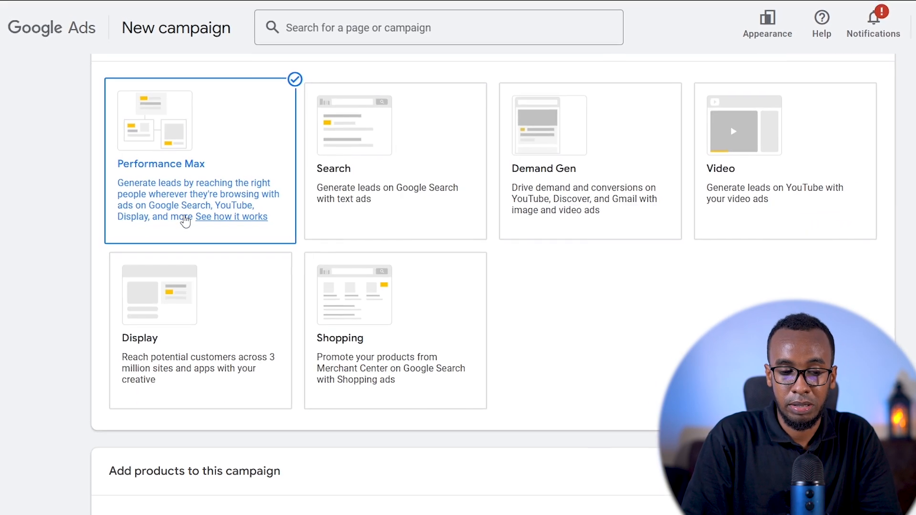
scroll(450, 287, "down", 4)
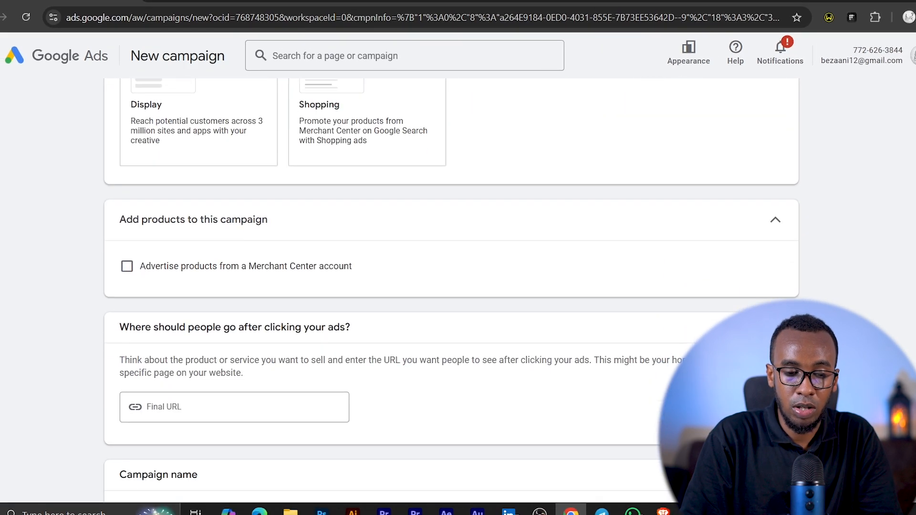
scroll(451, 286, "down", 4)
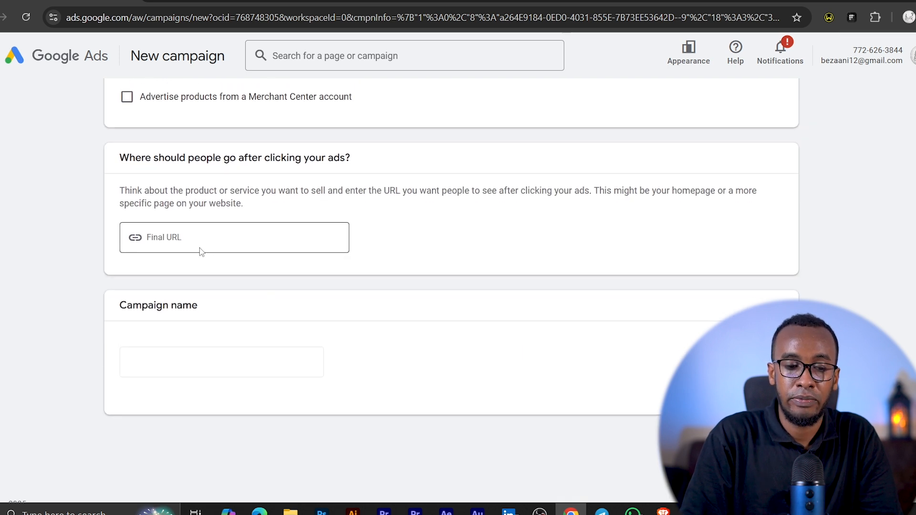
left_click(195, 235)
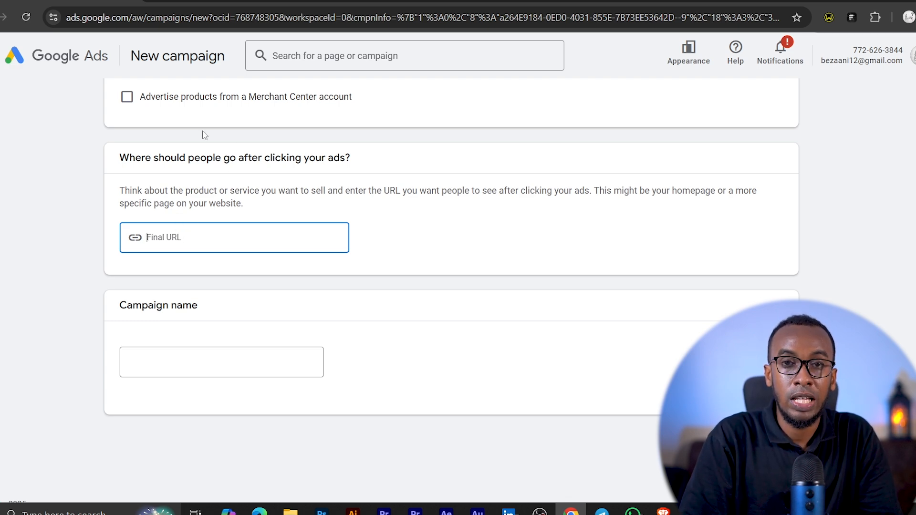
left_click(219, 1)
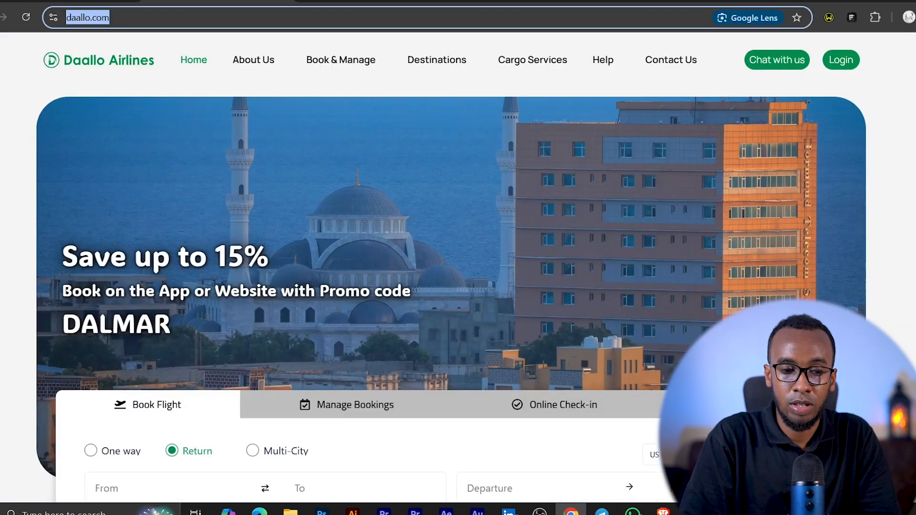
right_click(82, 17)
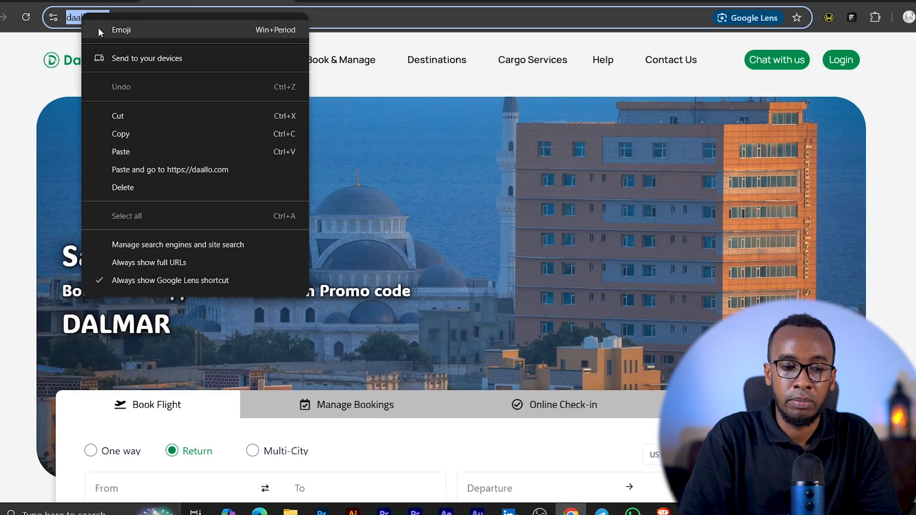
left_click(123, 136)
left_click(96, 1)
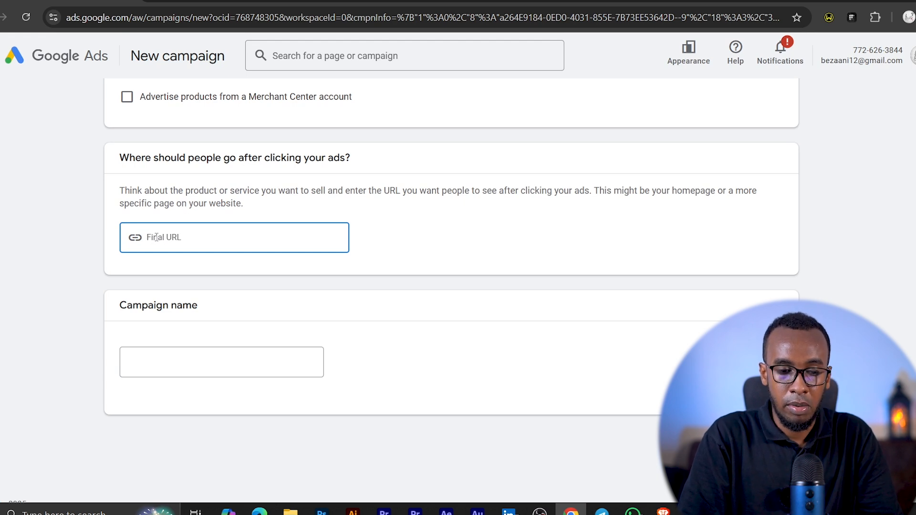
key("ctrl+v")
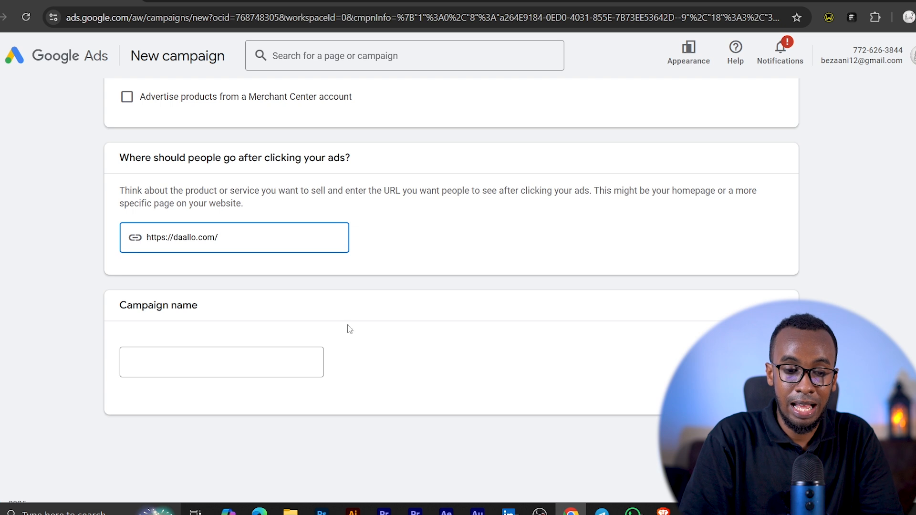
- Name the campaign "test1 pmax"
left_click(215, 361)
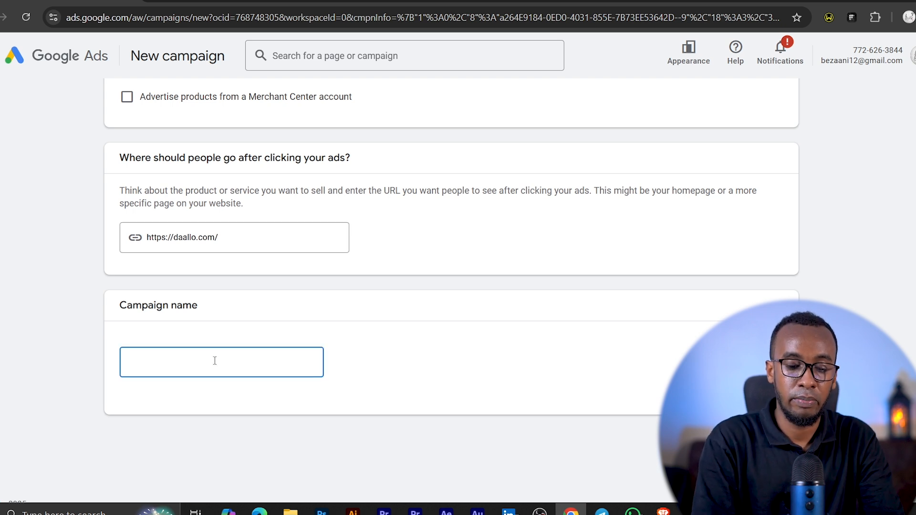
type("t")
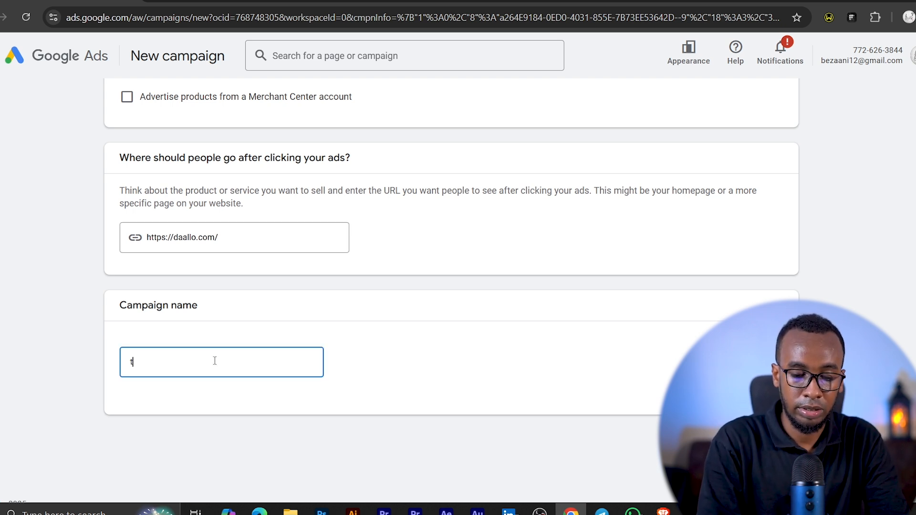
type("est1 pmax")
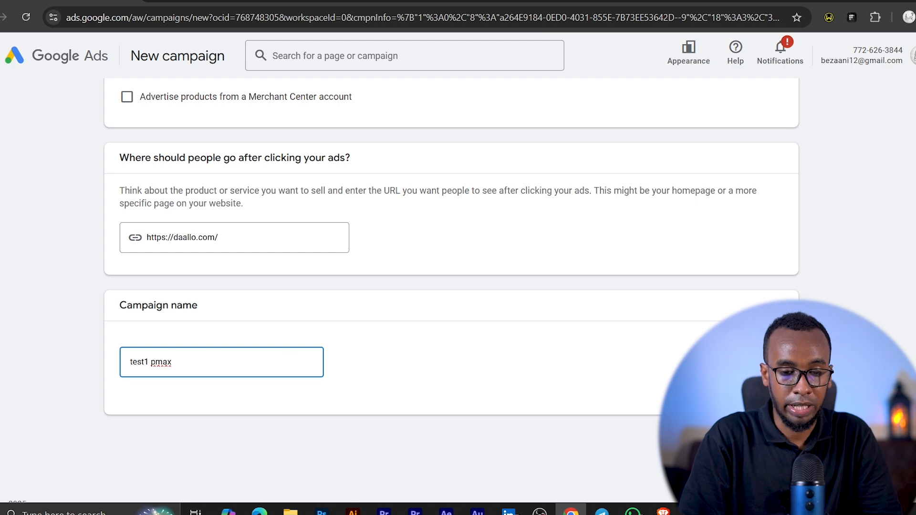
- Check the chosen objective, conversion goals, campaign type, final URL and campaign name
scroll(451, 257, "up", 15)
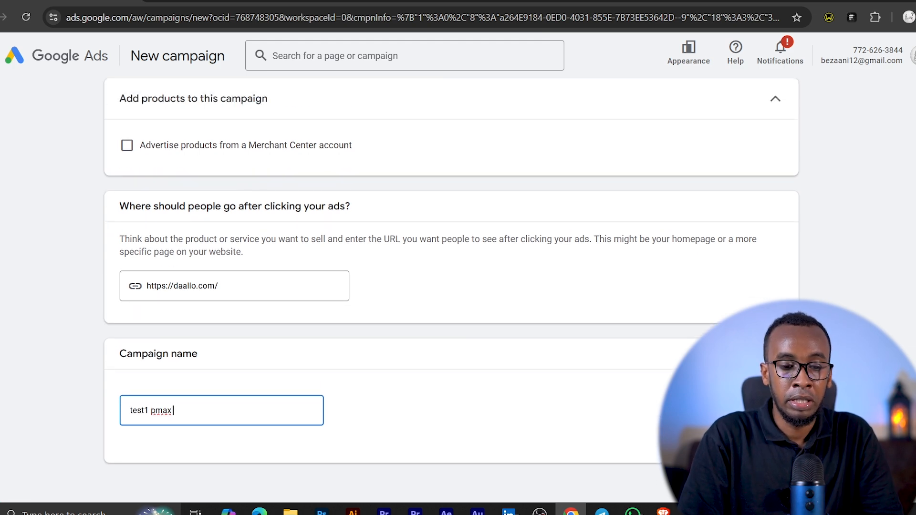
scroll(451, 291, "up", 1)
scroll(451, 291, "down", 9)
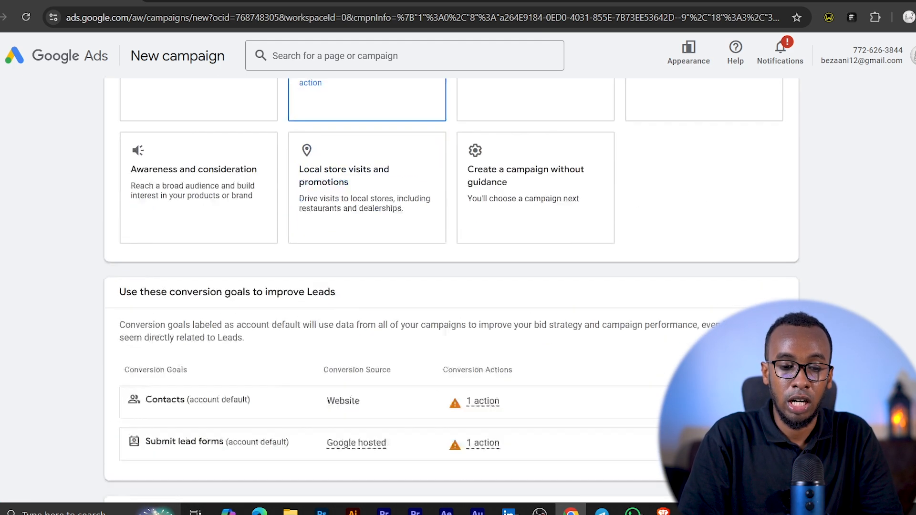
scroll(451, 291, "down", 4)
scroll(451, 291, "up", 2)
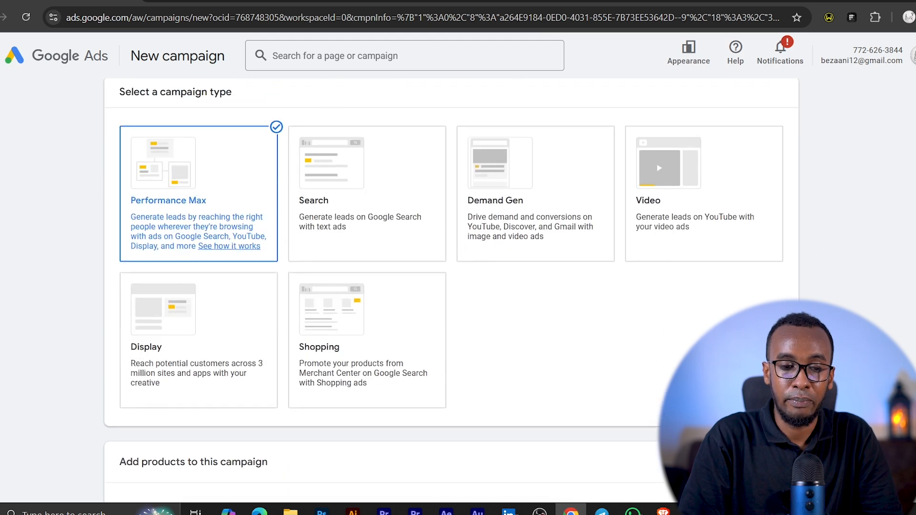
scroll(451, 291, "down", 1)
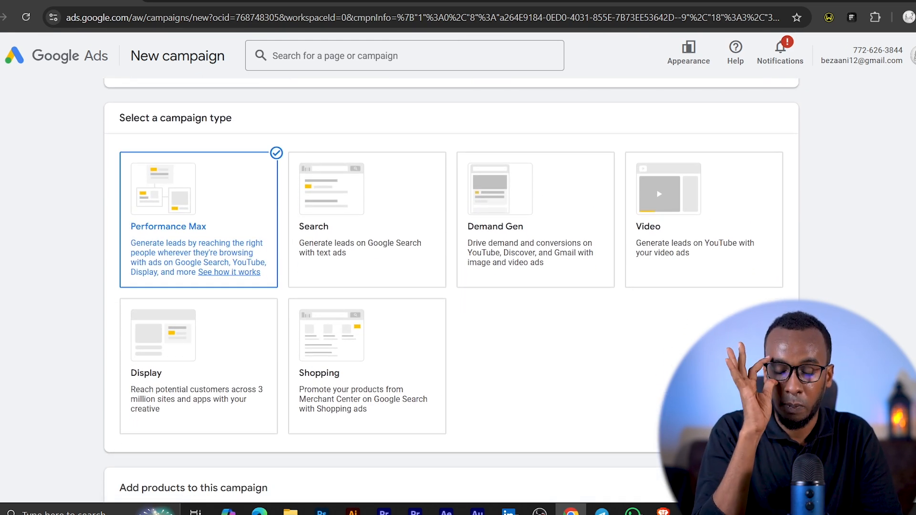
scroll(452, 291, "down", 9)
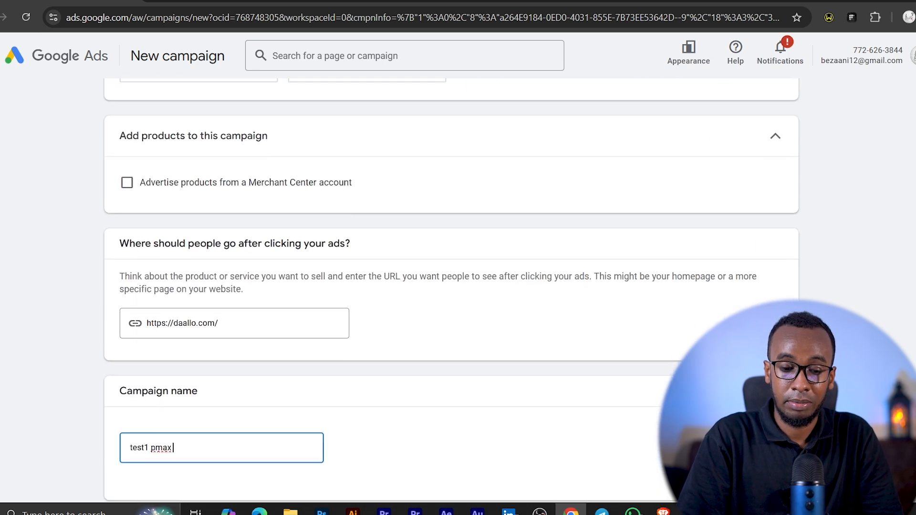
- Continue to the bidding settings and look through the focus options, leaving Conversions selected
left_click(770, 432)
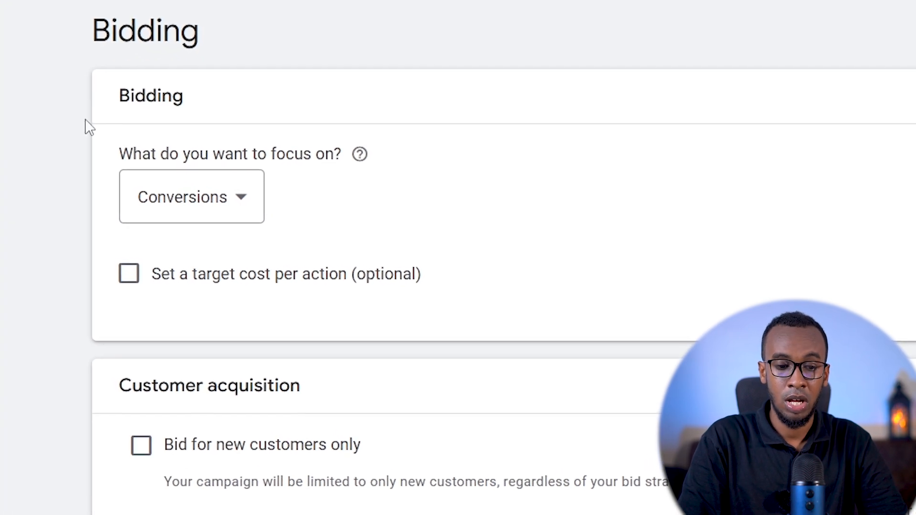
left_click(218, 201)
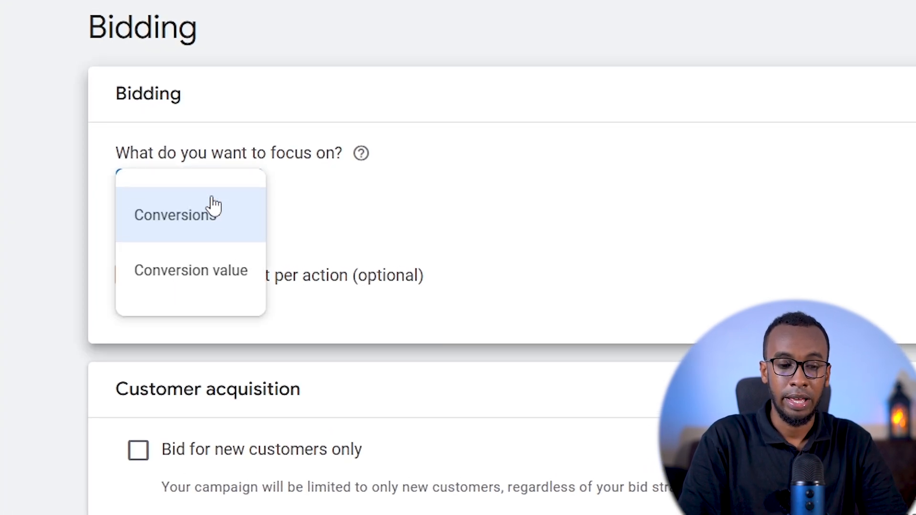
left_click(377, 84)
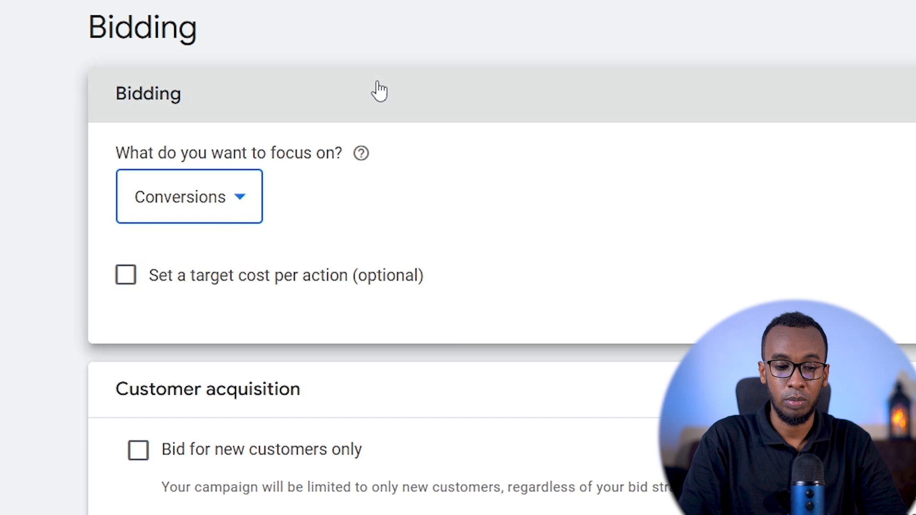
left_click(271, 89)
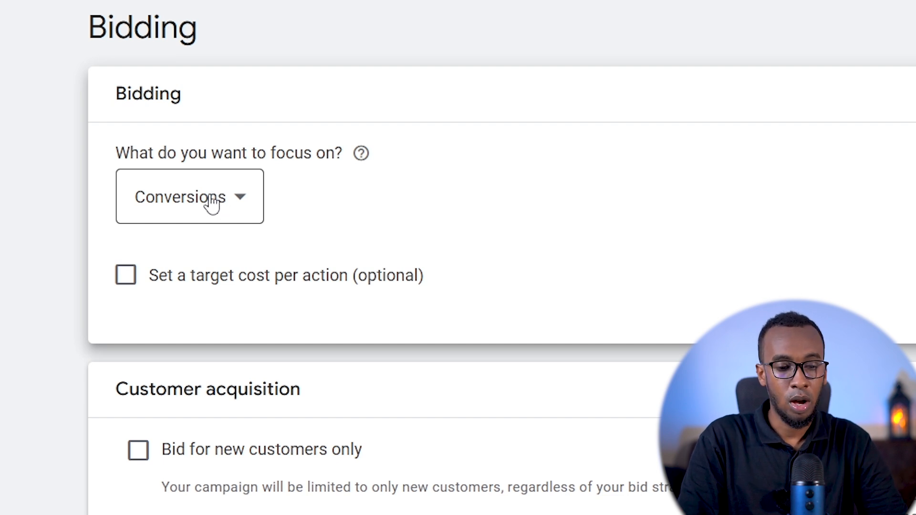
- Switch the bidding focus to Conversion value and set the target return on ad spend to 300%
left_click(211, 203)
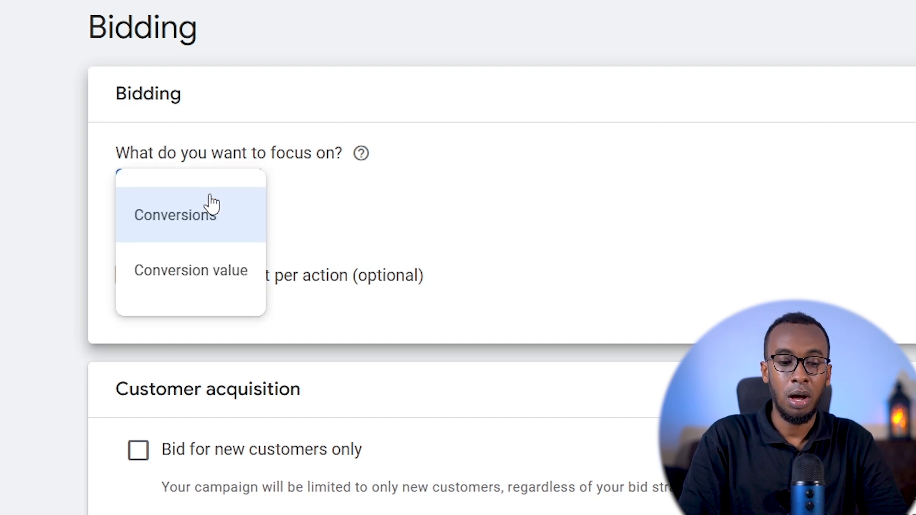
left_click(203, 279)
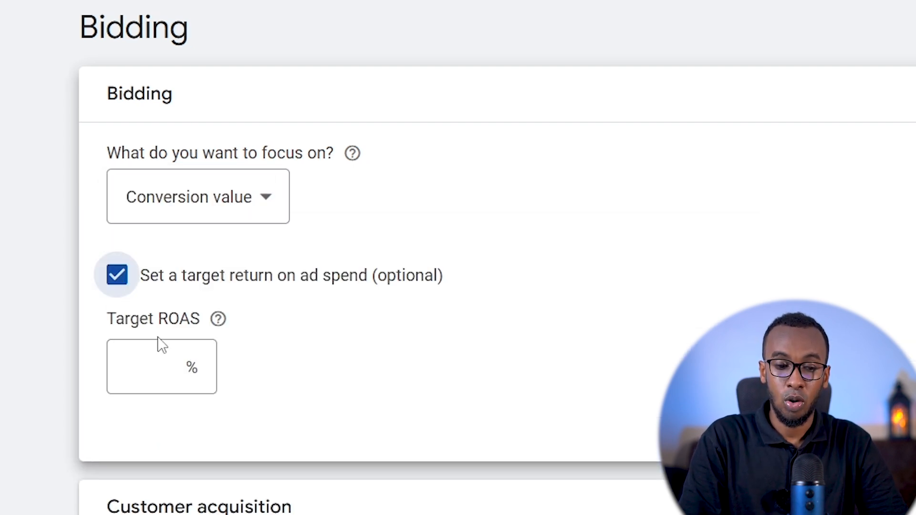
left_click(166, 362)
type("300")
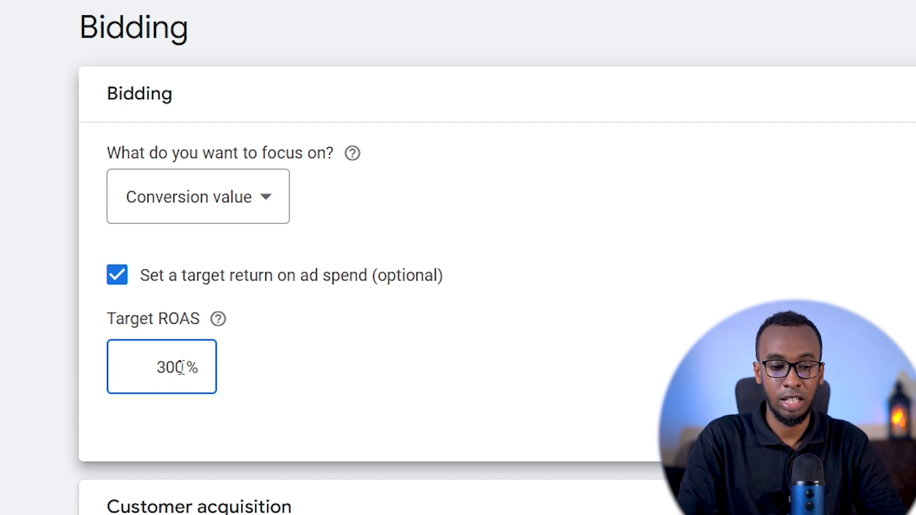
- Clear the target ROAS and switch the bidding focus back to Conversions
left_click_drag(184, 368, 94, 367)
key("BackSpace")
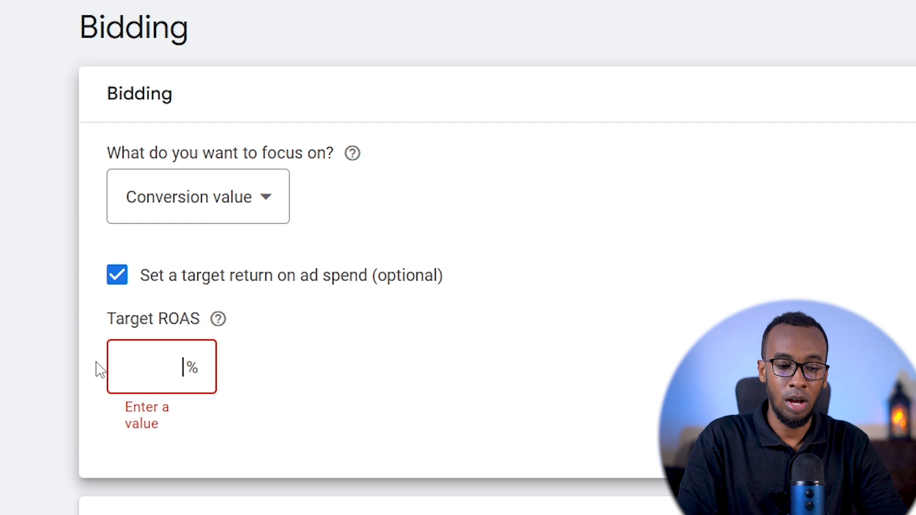
left_click(205, 206)
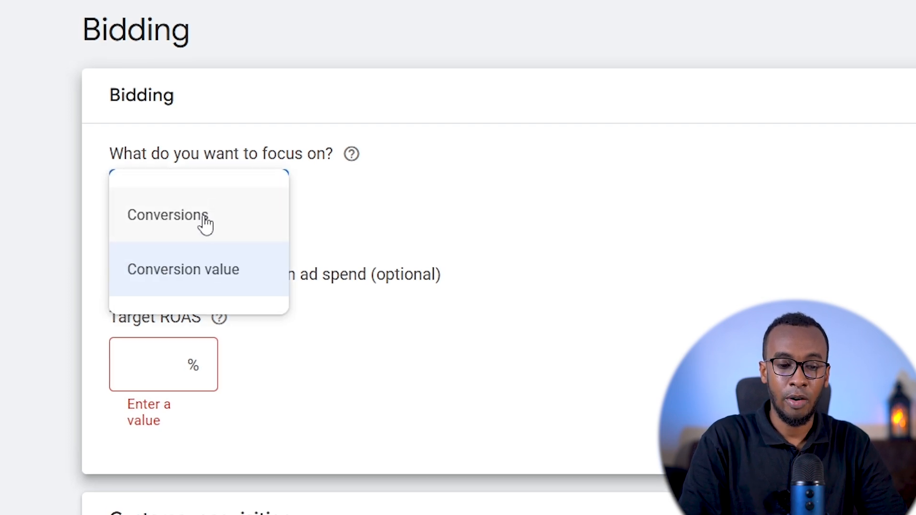
left_click(203, 214)
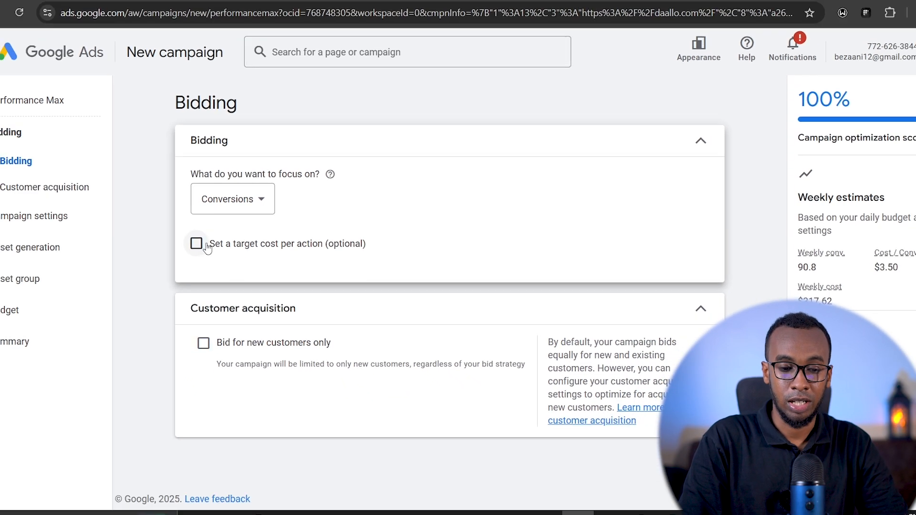
- Try a target cost per action of $1, and turn the target option off again
left_click(197, 243)
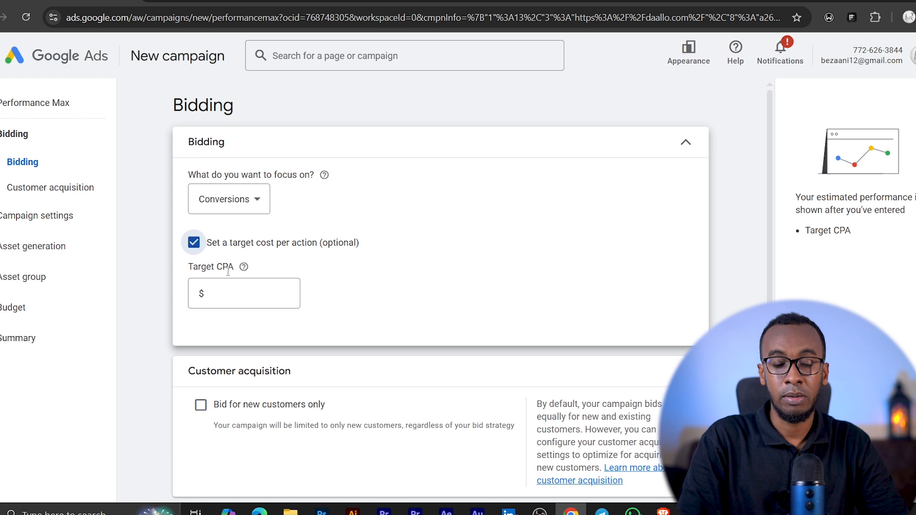
left_click(225, 296)
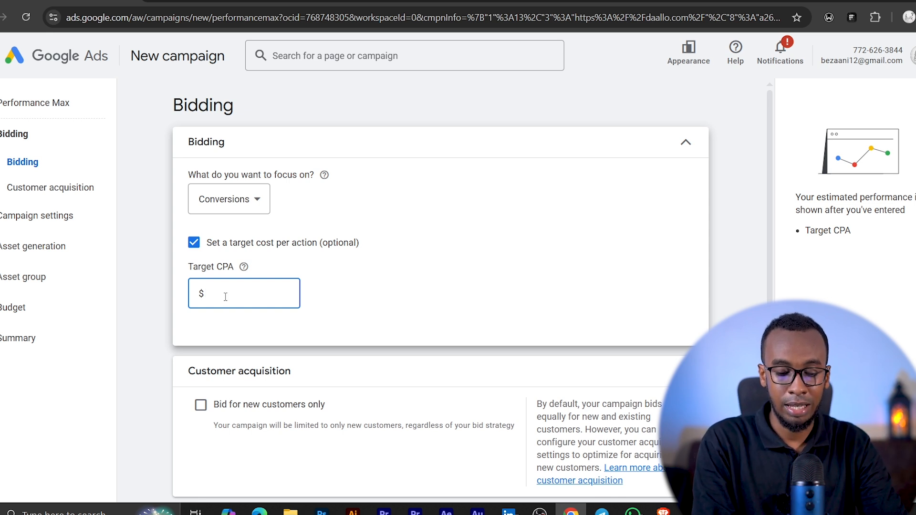
type("1")
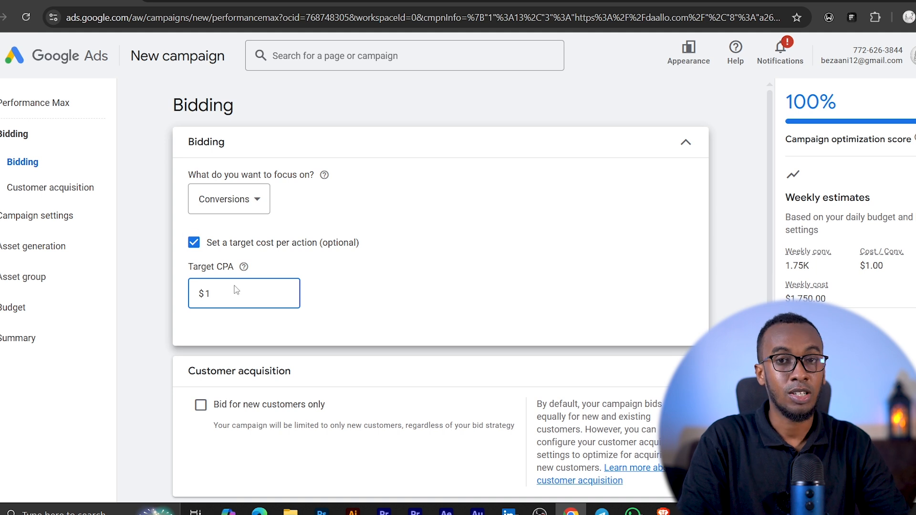
left_click(200, 248)
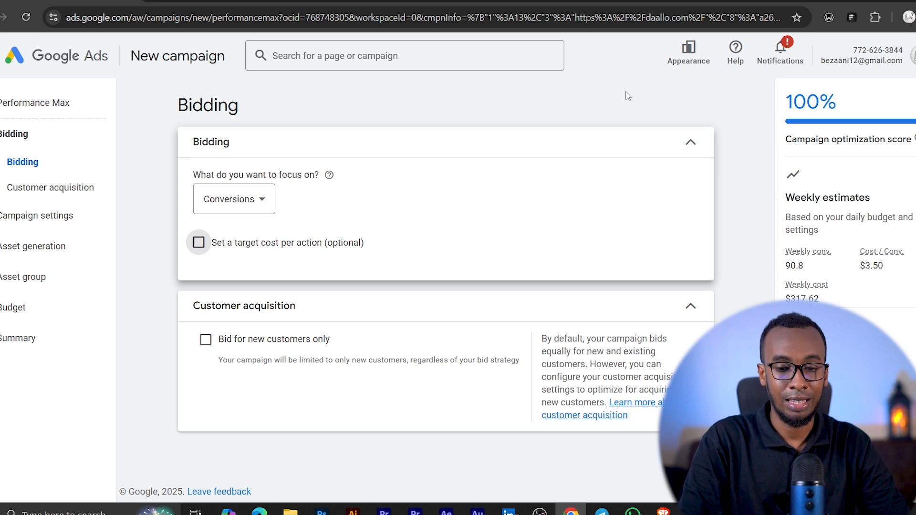
- Continue to the campaign settings and set the campaign location to Nairobi, Nairobi County, Kenya (city)
left_click(690, 143)
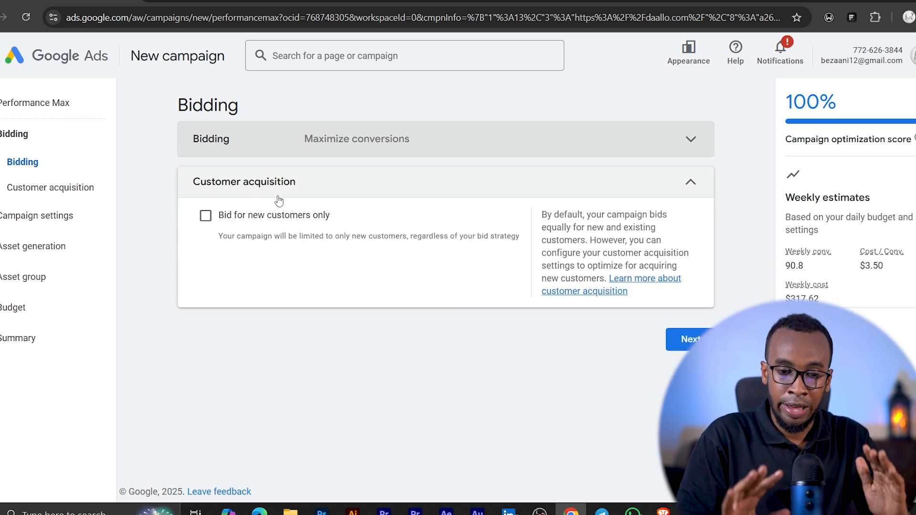
left_click(693, 341)
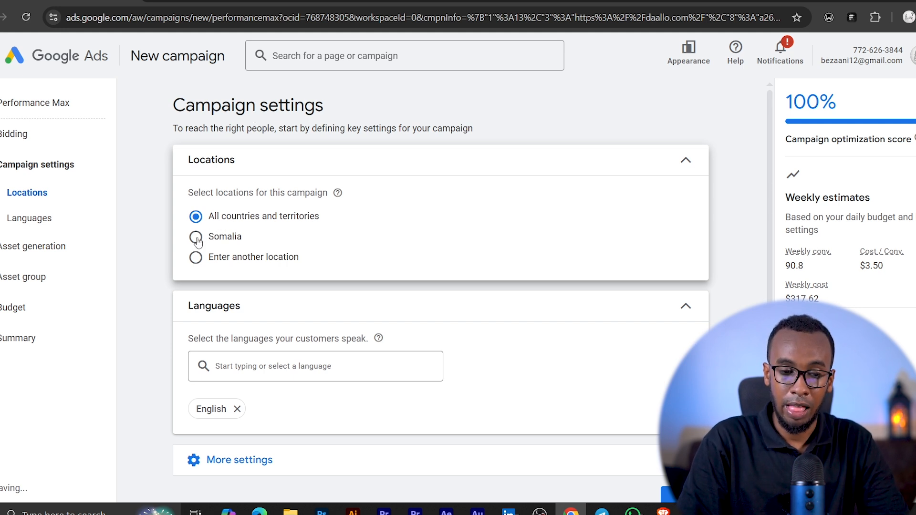
left_click(196, 257)
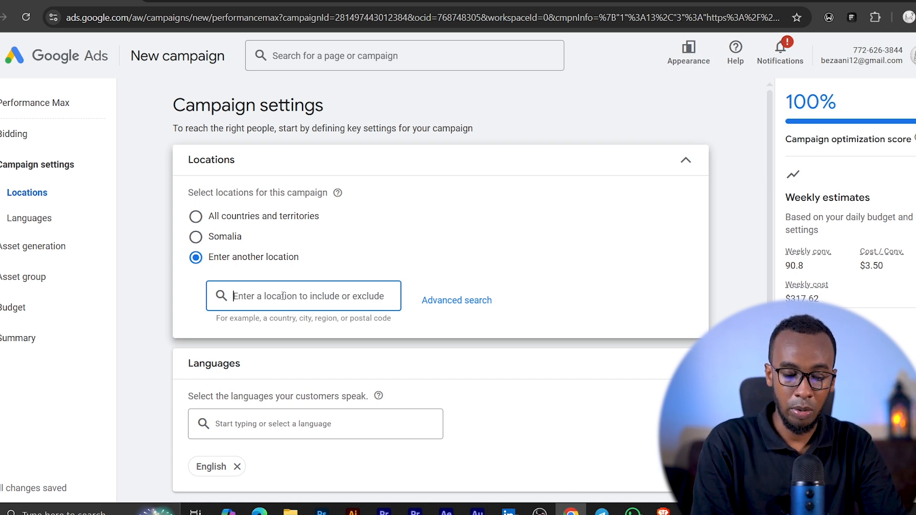
type("nair")
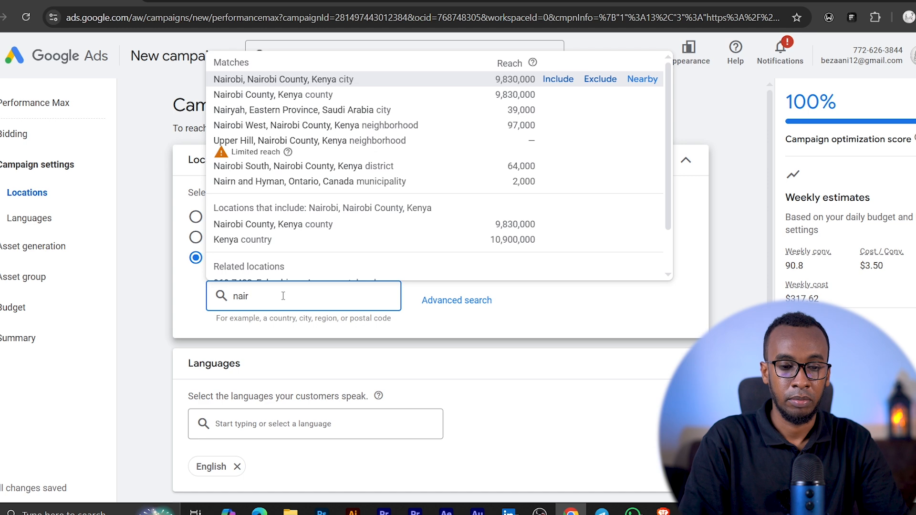
left_click(594, 85)
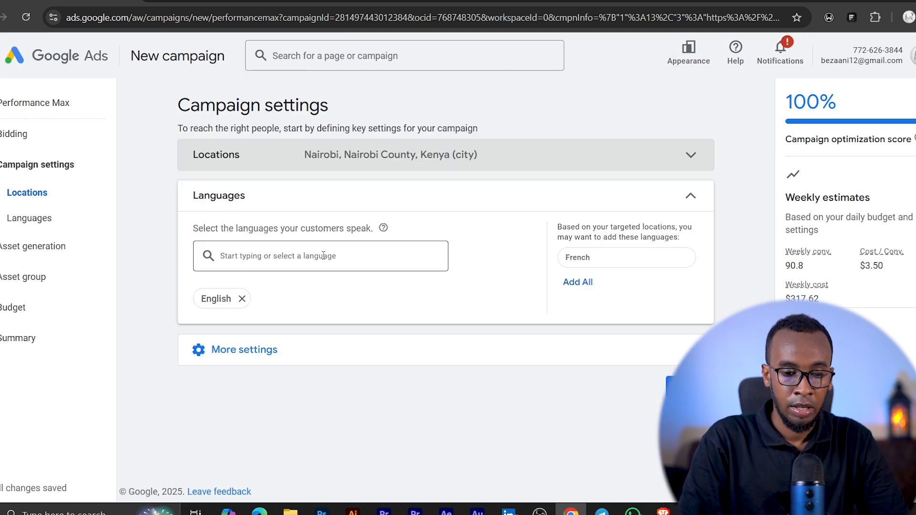
- Review the additional campaign settings, including ad schedule, dates and exclusions, and continue to asset generation
left_click(235, 351)
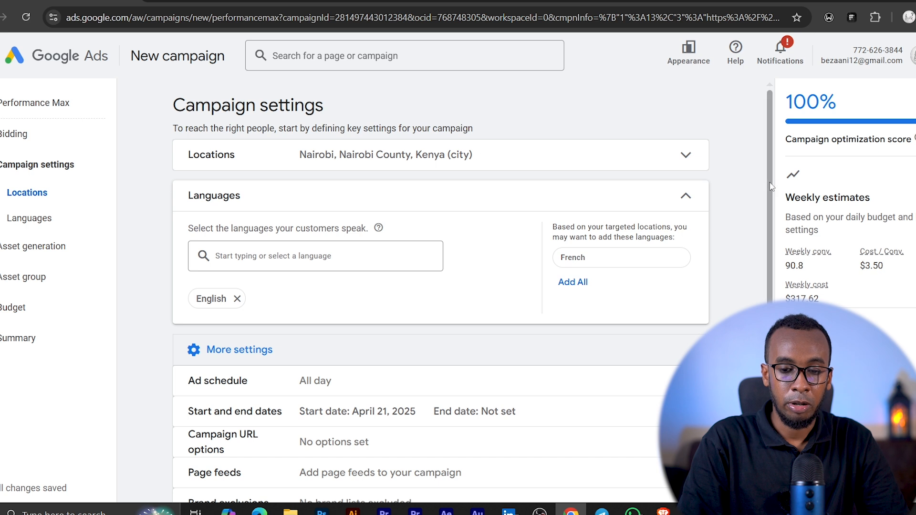
scroll(772, 222, "down", 1)
scroll(773, 222, "down", 2)
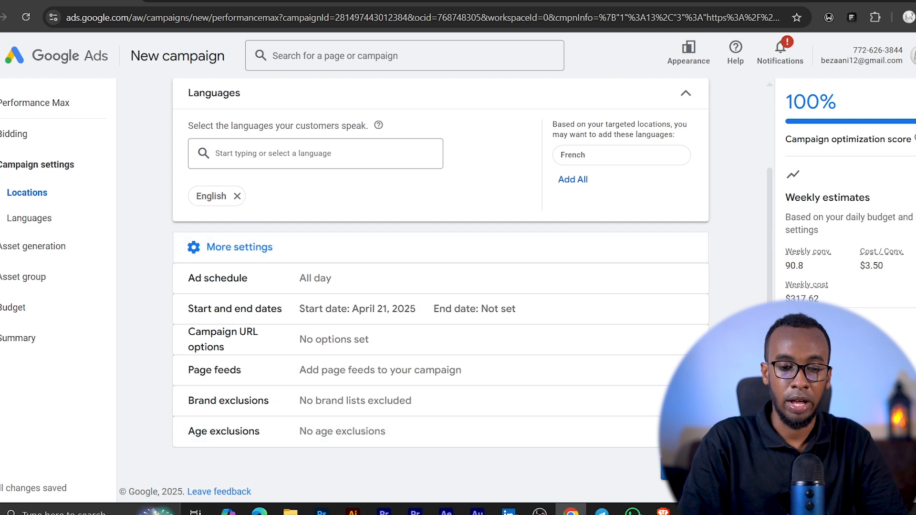
left_click(685, 470)
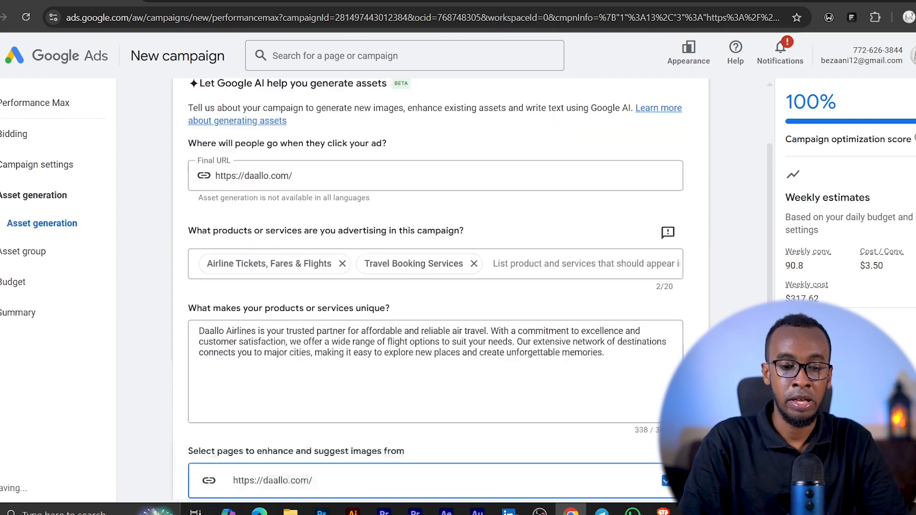
left_click_drag(769, 191, 763, 139)
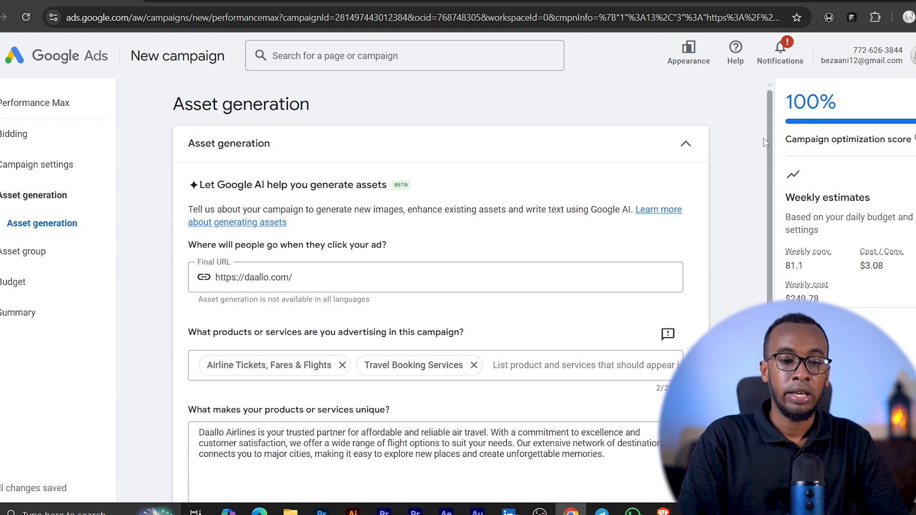
- Review the final URL, advertised services, business description and image source pages, and skip the AI asset generation
left_click_drag(769, 148, 785, 205)
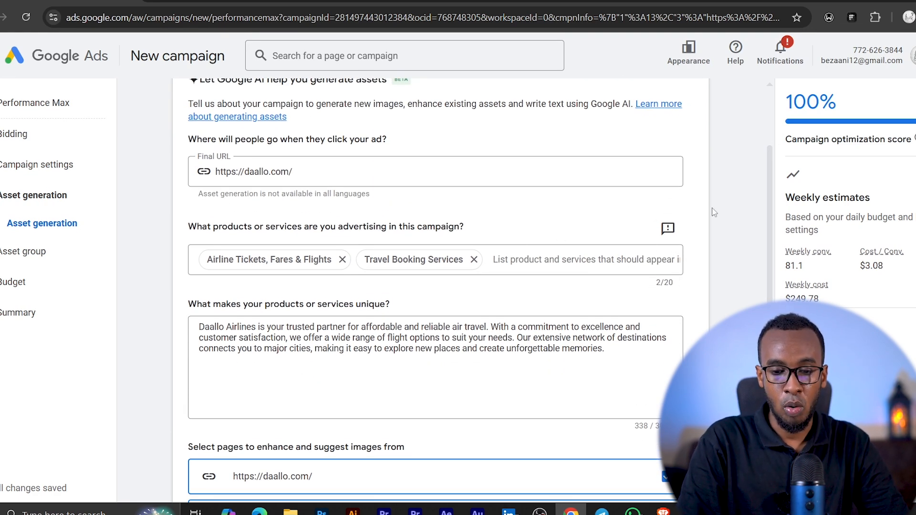
left_click_drag(769, 195, 773, 215)
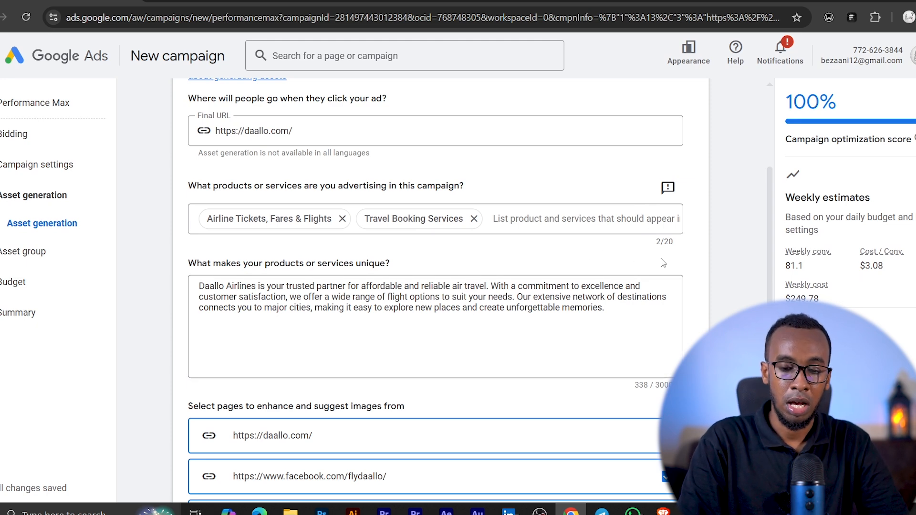
scroll(773, 189, "down", 4)
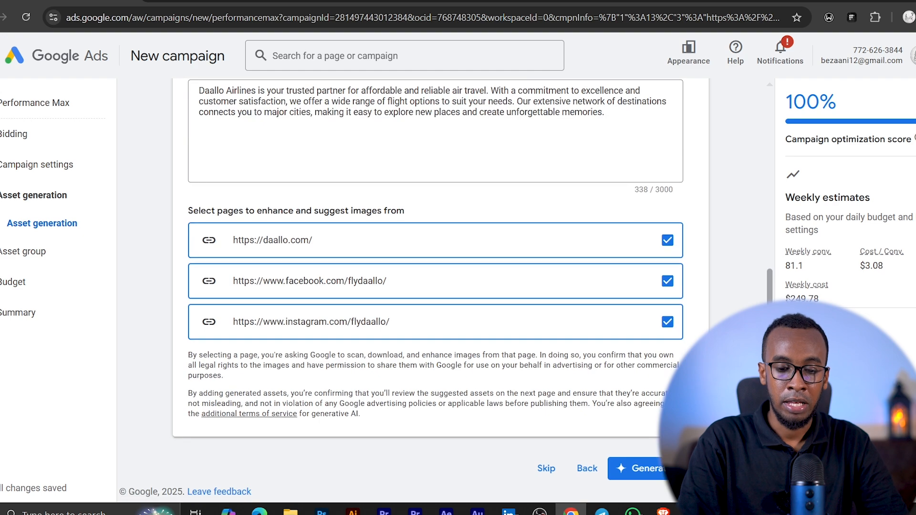
scroll(771, 251, "up", 6)
scroll(771, 252, "down", 7)
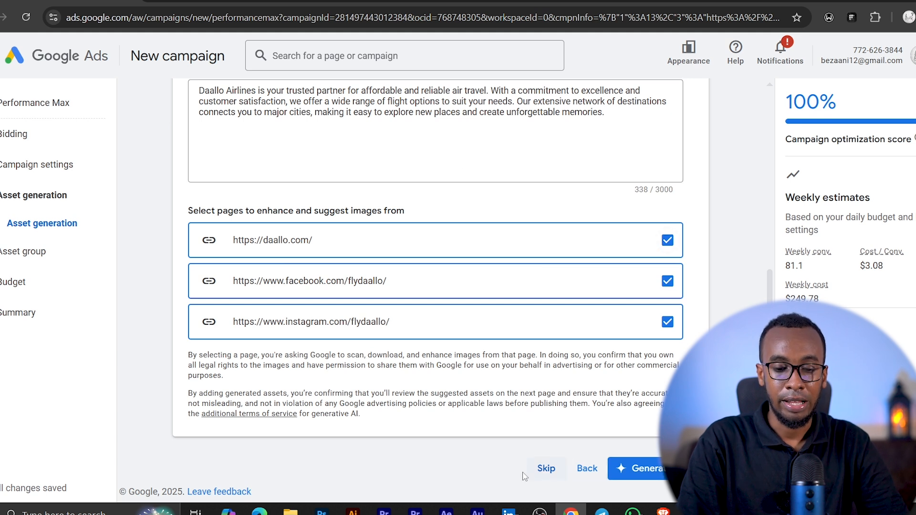
left_click(546, 469)
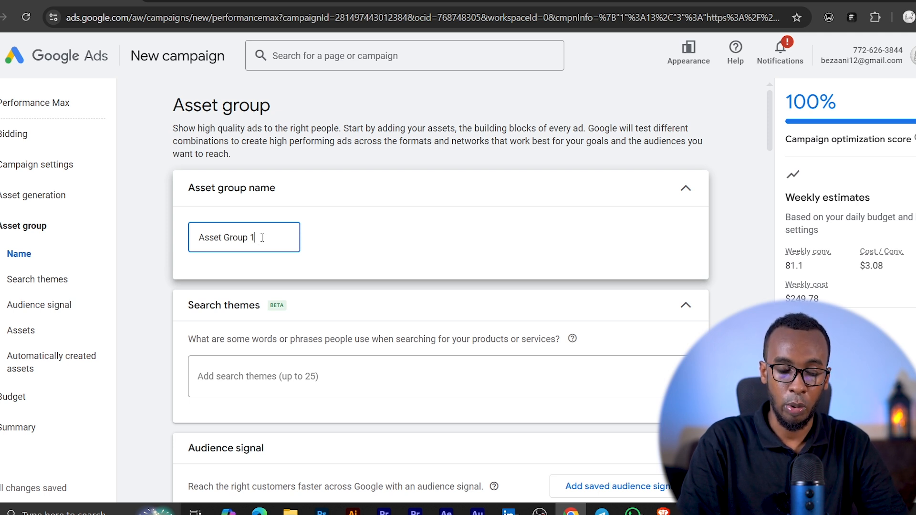
- Examine the asset group name and the search themes section of the asset group
left_click_drag(261, 238, 150, 243)
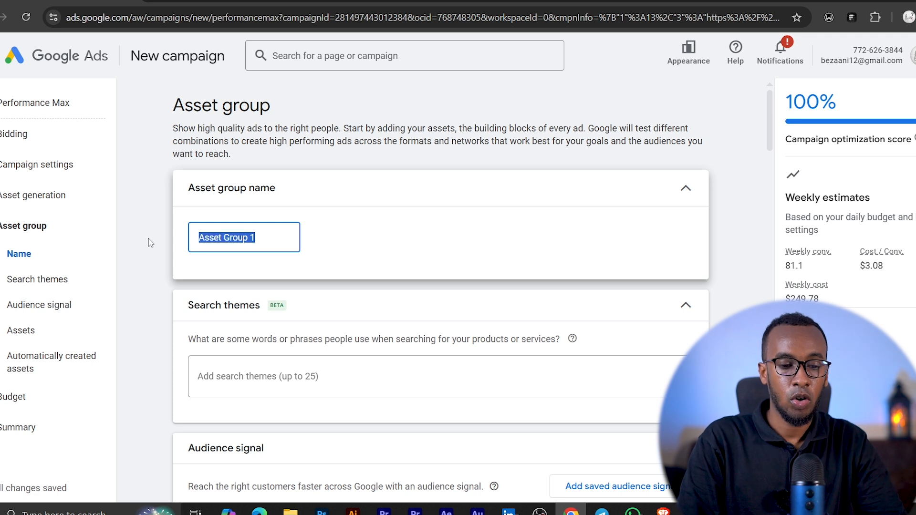
left_click(262, 237)
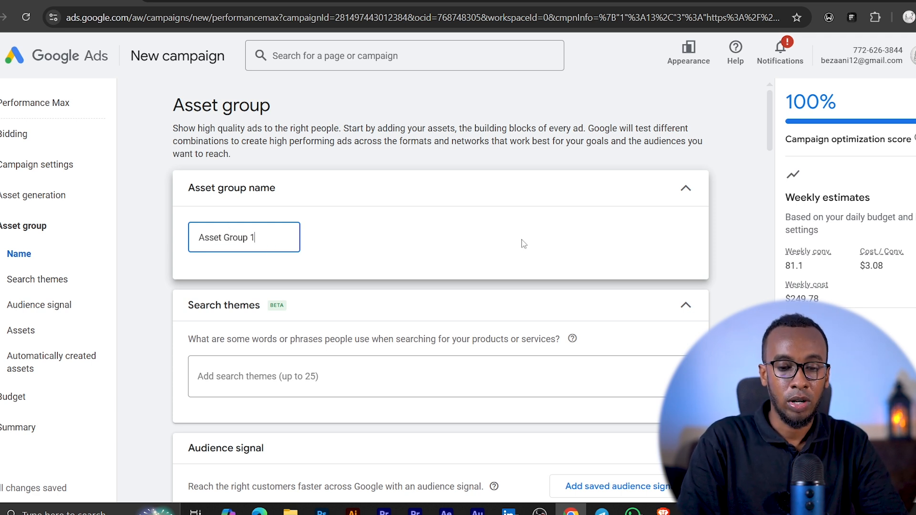
mouse_move(773, 142)
left_mouse_down()
mouse_move(780, 164)
mouse_move(778, 156)
left_mouse_up()
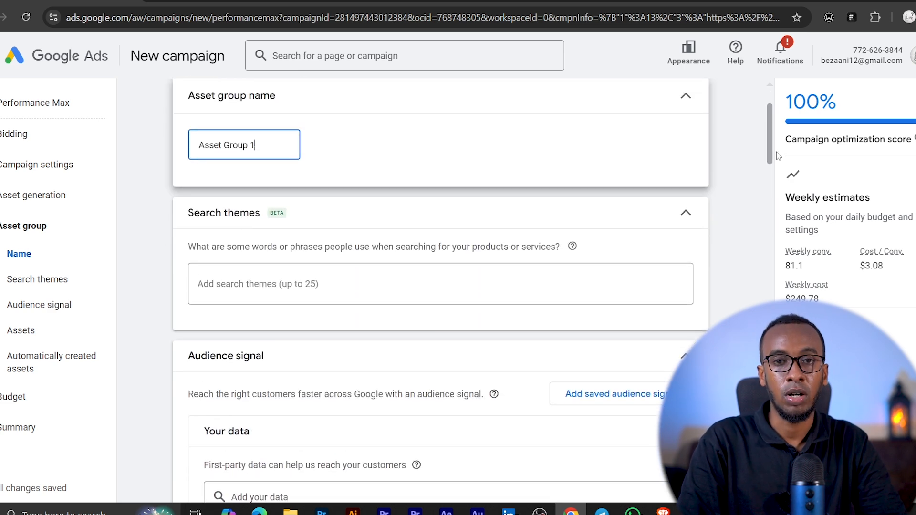
mouse_move(776, 152)
left_mouse_down()
mouse_move(780, 175)
mouse_move(781, 164)
left_mouse_up()
scroll(782, 164, "up", 3)
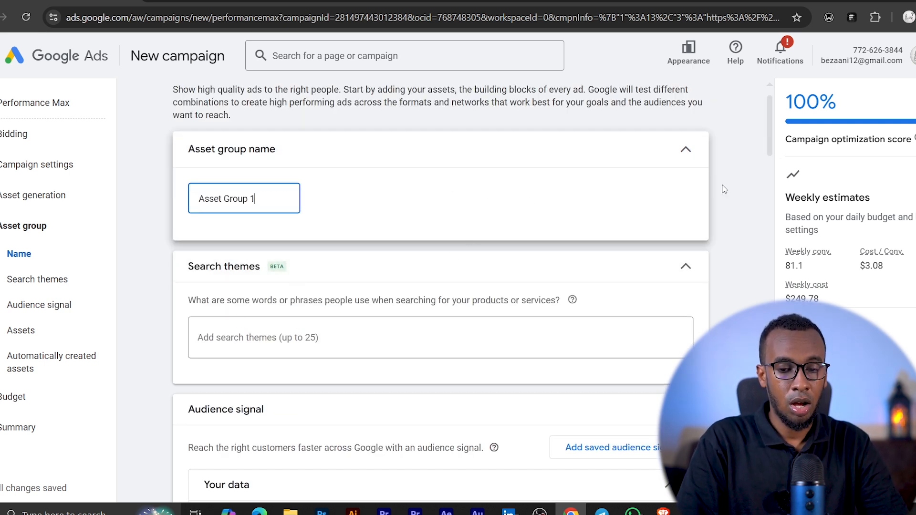
scroll(768, 141, "down", 2)
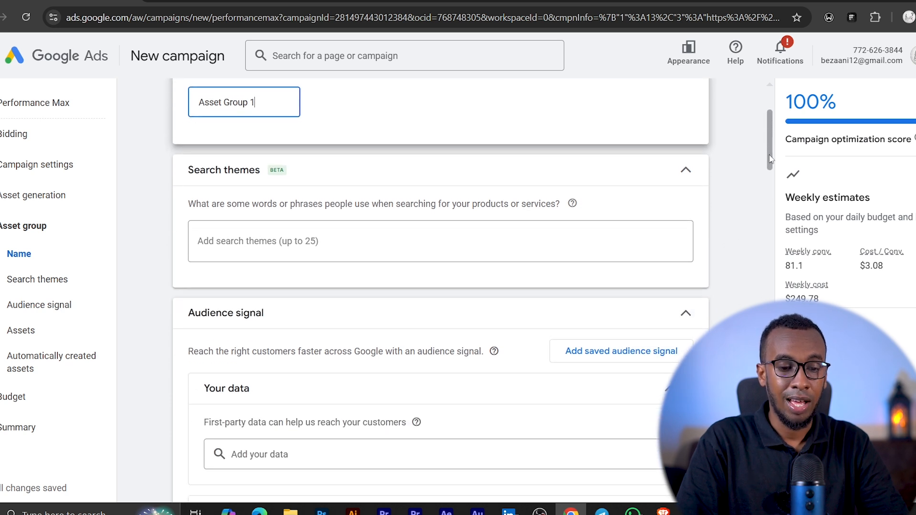
left_click(257, 237)
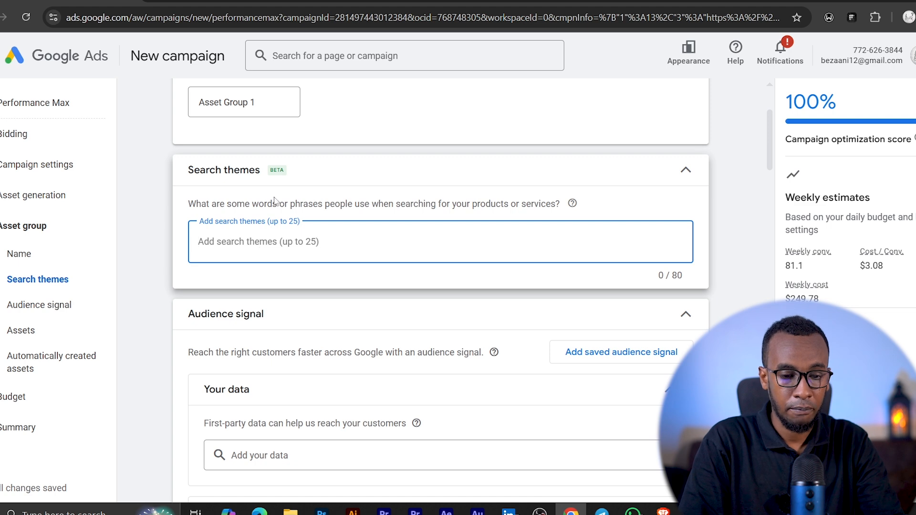
- Add Flight Tracking, Online Flight Check in, Cheap Flights, Airport and Flight Information, and Travel as interests in the audience signal
scroll(273, 210, "down", 3)
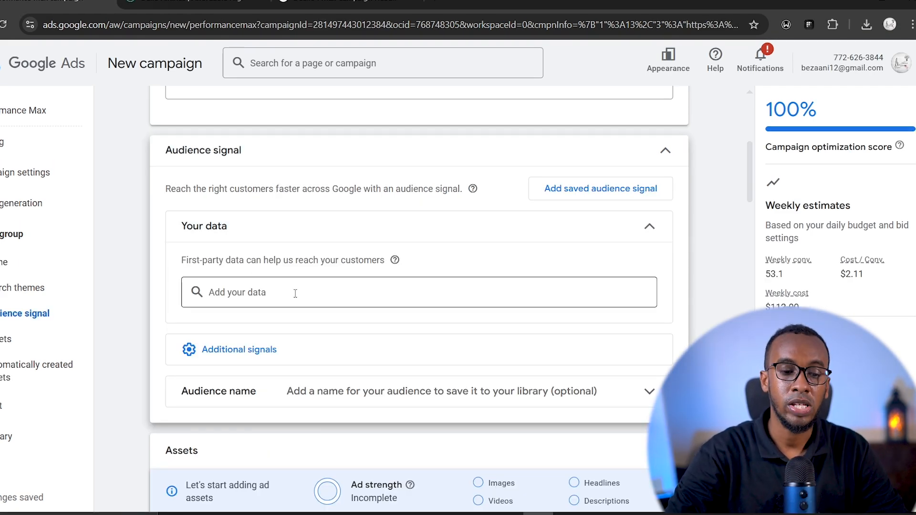
left_click(236, 355)
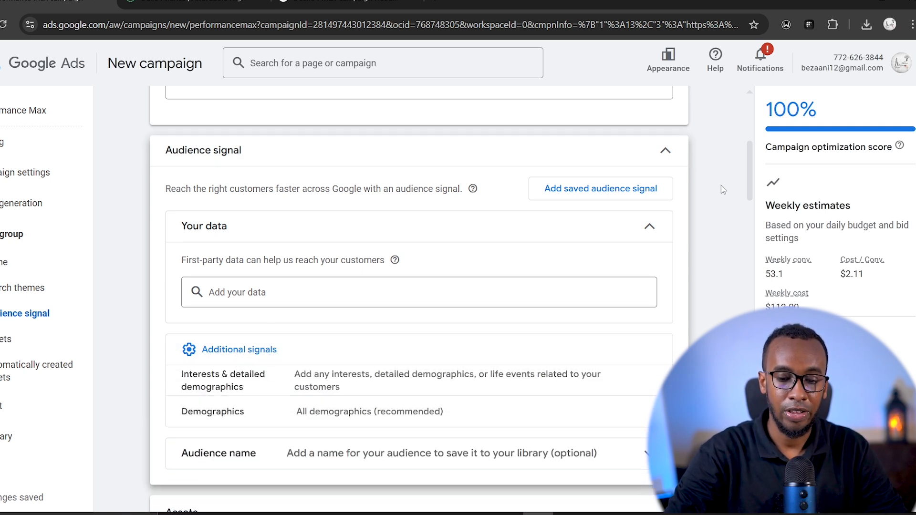
scroll(755, 181, "down", 3)
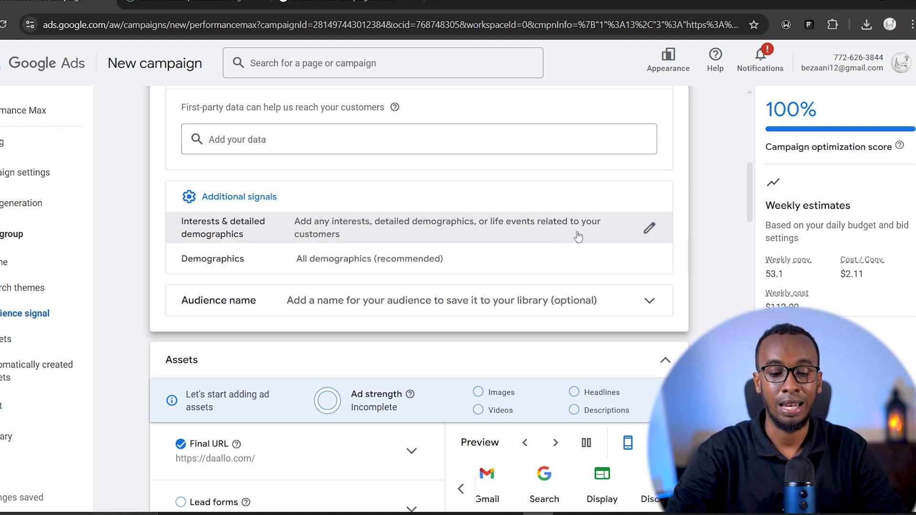
left_click(649, 229)
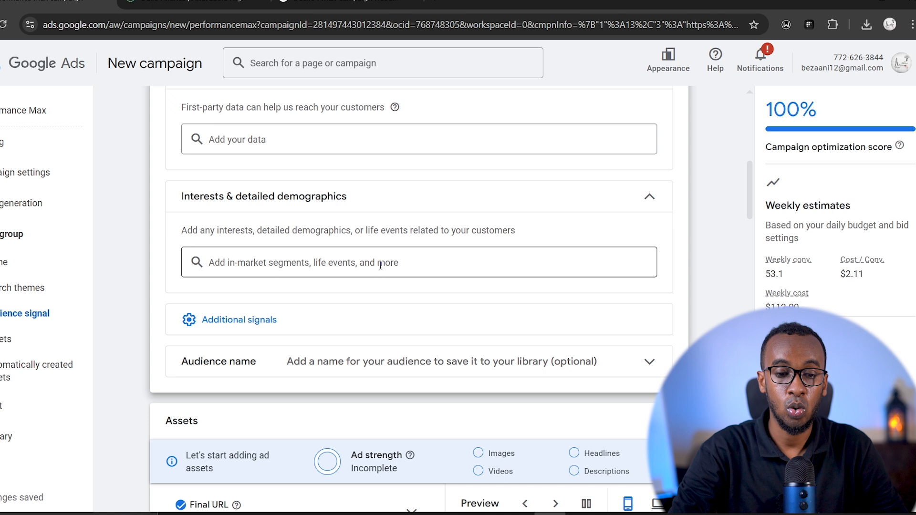
left_click(312, 262)
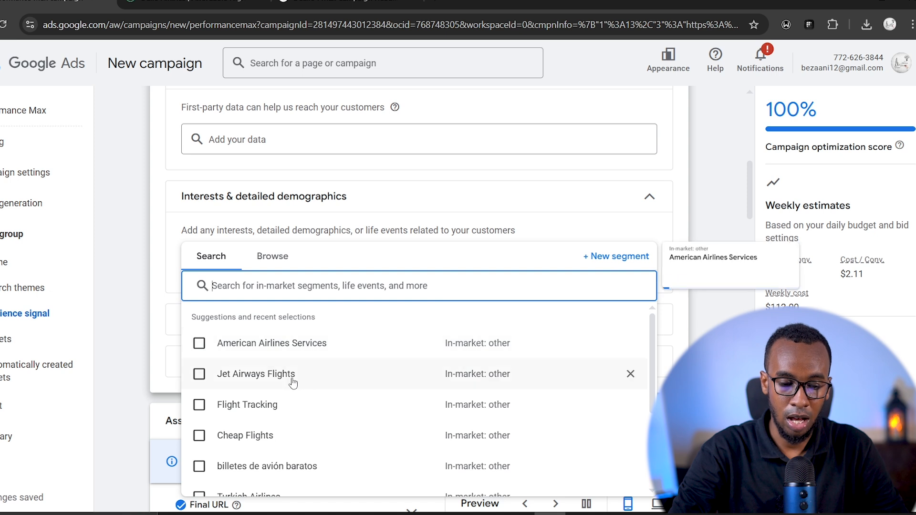
left_click(198, 405)
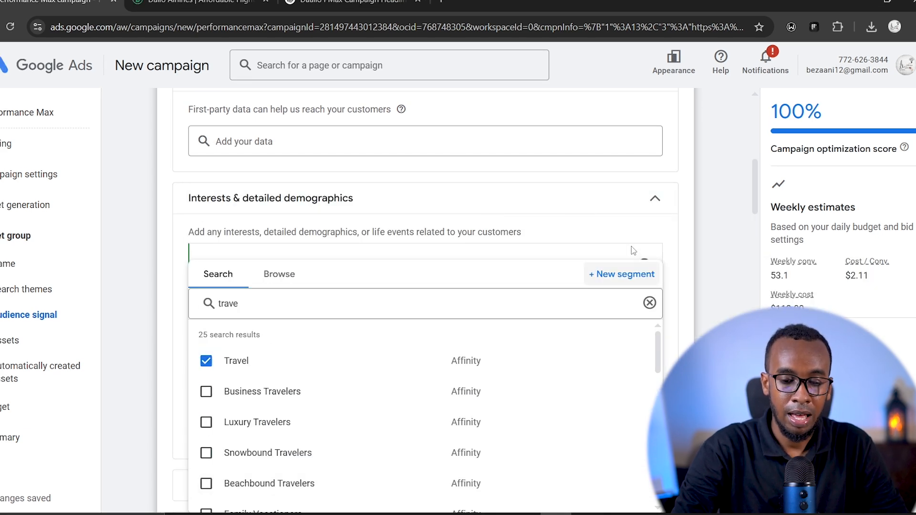
left_click(606, 252)
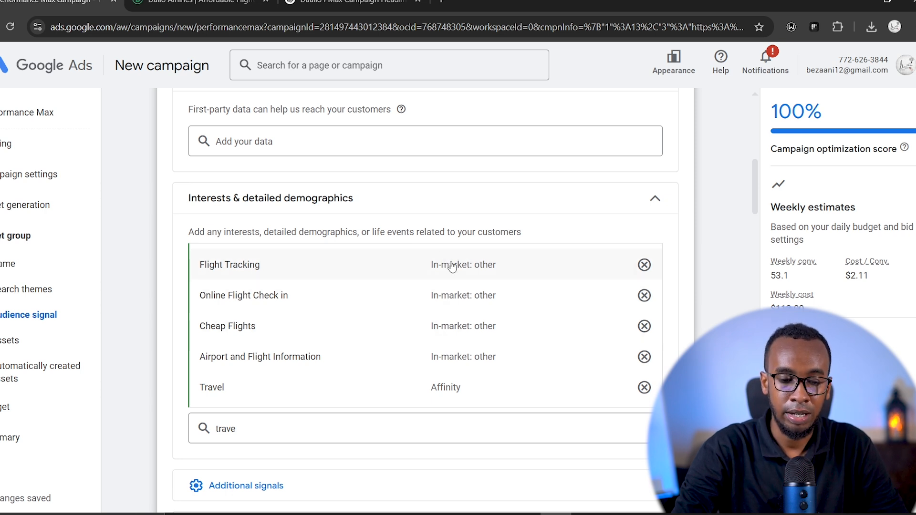
- Review the search themes and selected interest segments, and expand the optional audience name setting
mouse_move(431, 262)
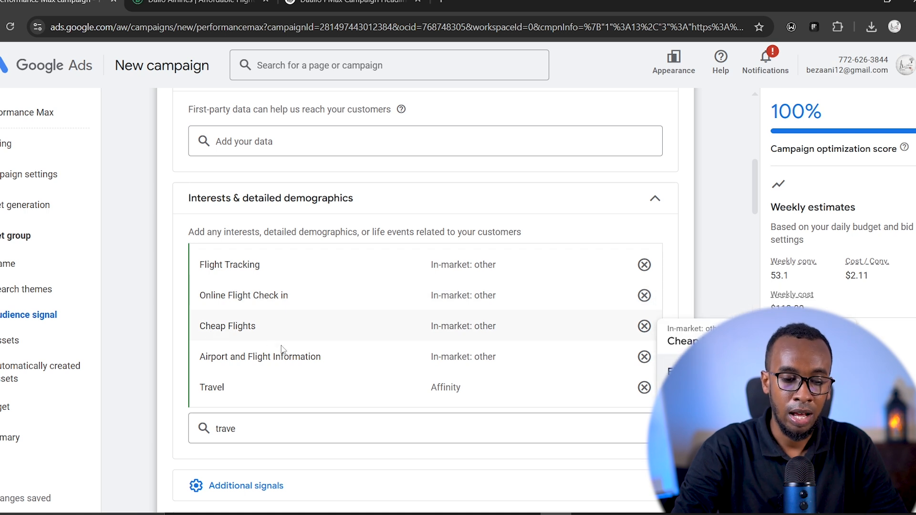
left_click_drag(756, 190, 758, 191)
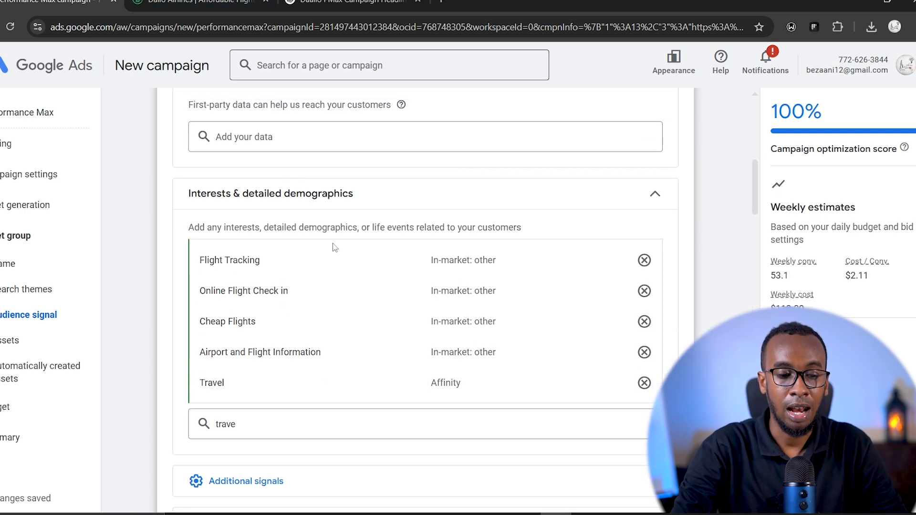
scroll(745, 190, "up", 10)
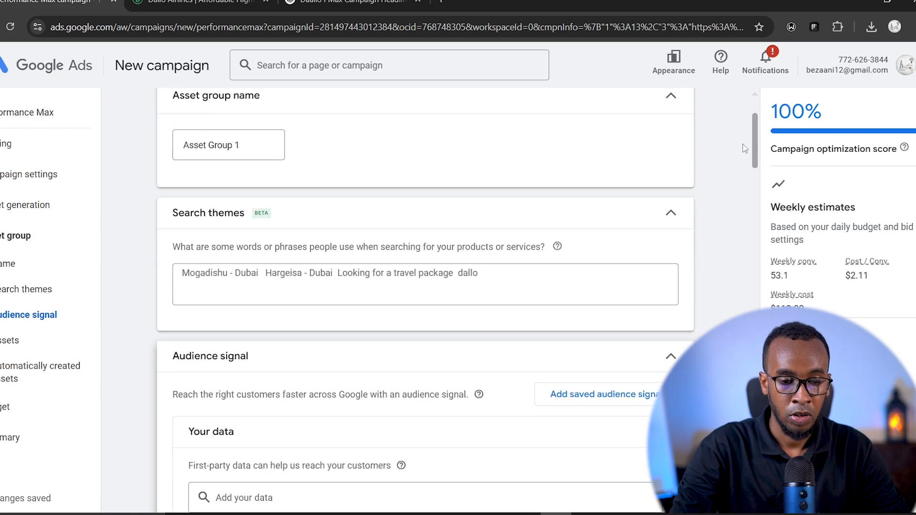
scroll(754, 206, "down", 14)
scroll(758, 214, "up", 4)
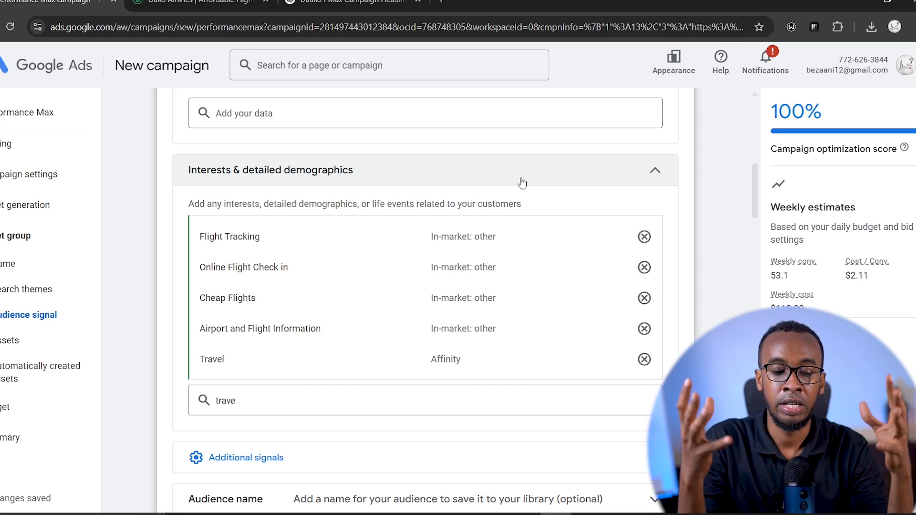
left_click_drag(755, 203, 763, 245)
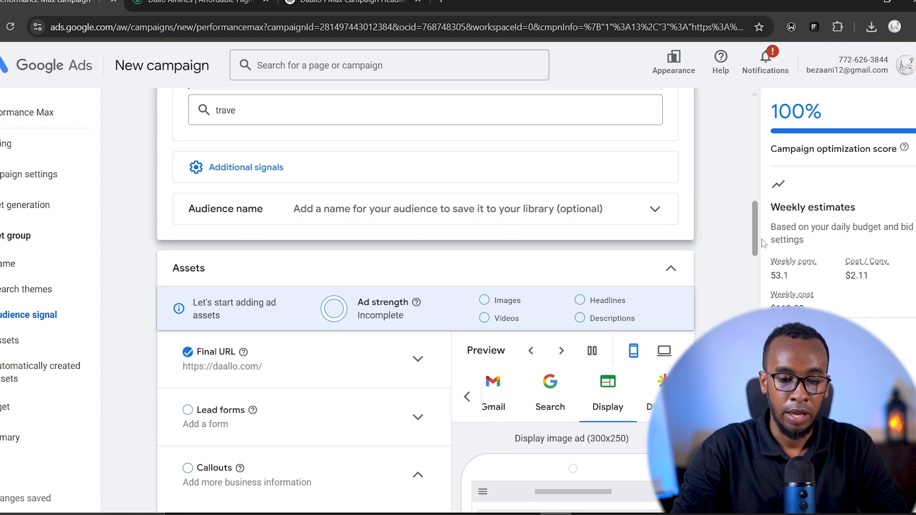
left_click(638, 221)
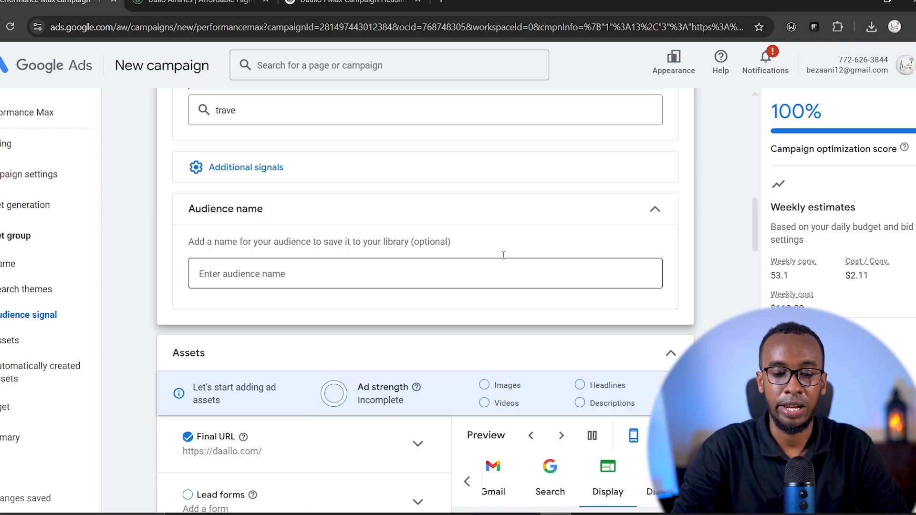
- Look through the ad preview channels in the Assets section, including YouTube, Gmail, Search, Display and Discover
left_click_drag(755, 234, 755, 270)
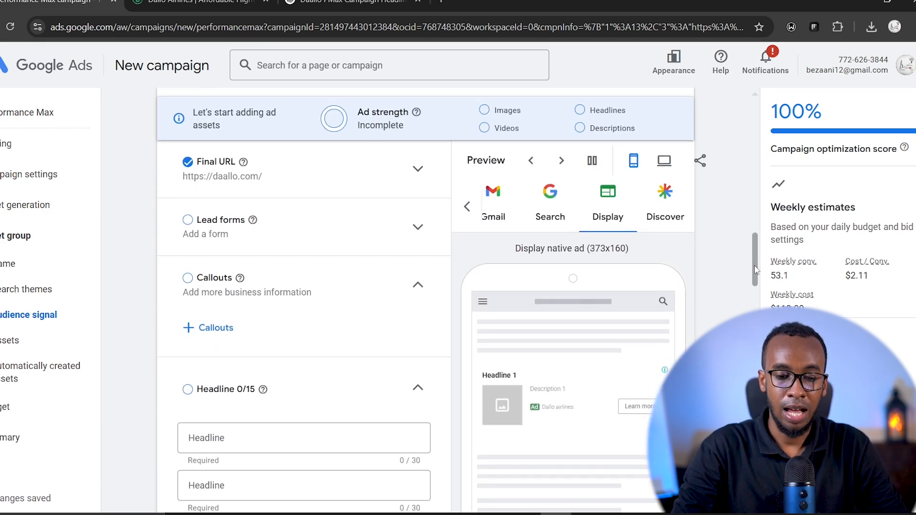
left_click(468, 208)
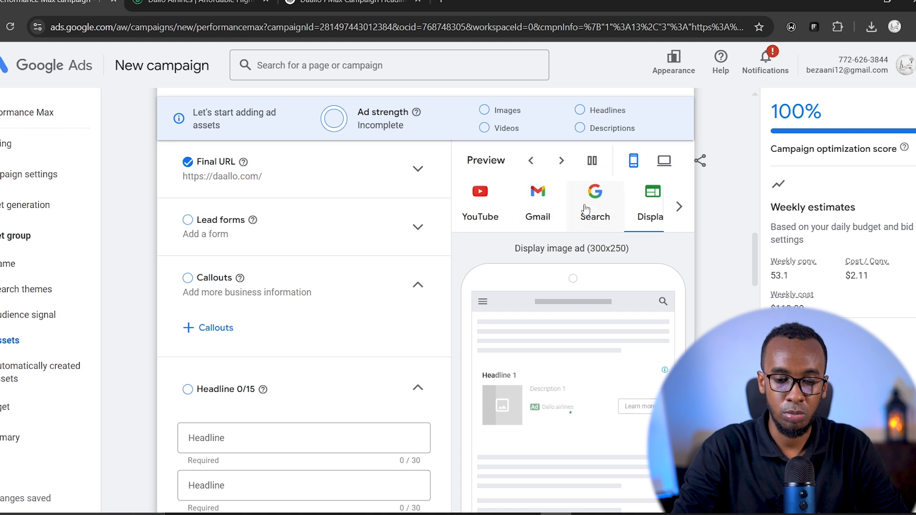
left_click(678, 207)
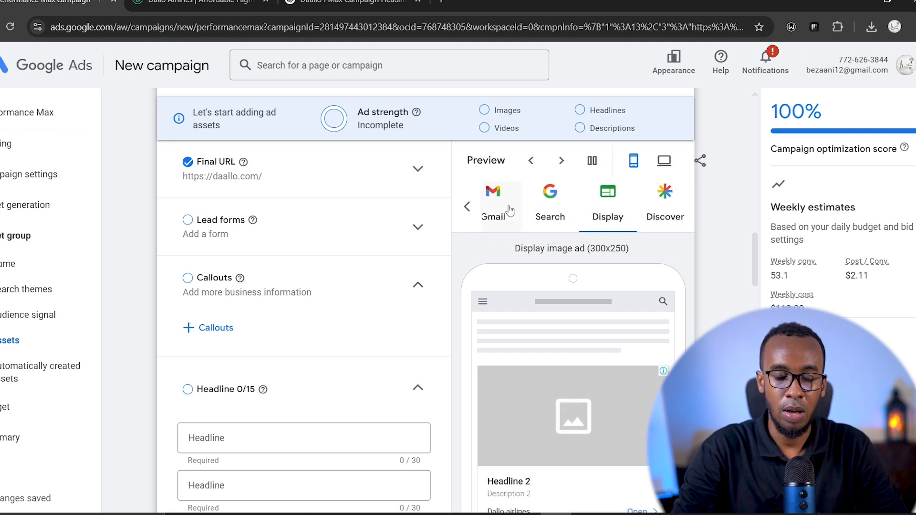
left_click(467, 209)
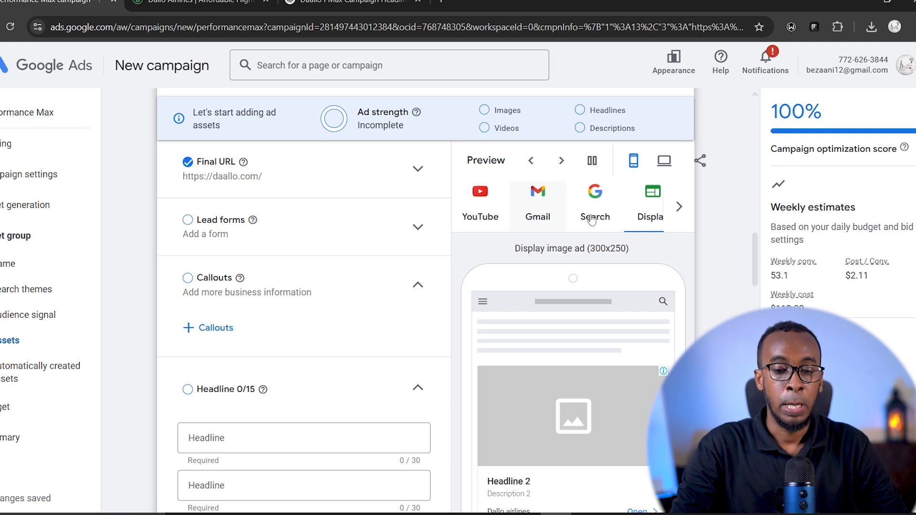
left_click_drag(755, 265, 756, 261)
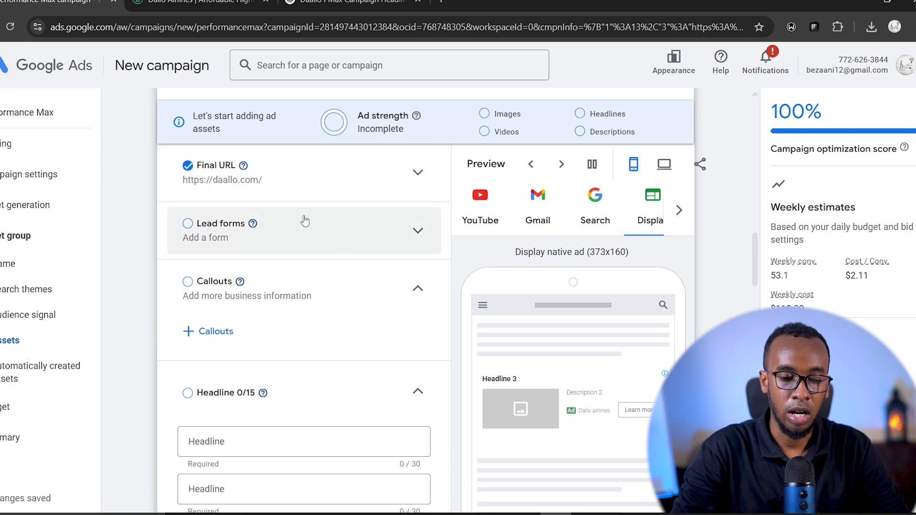
- Open a new campaign lead form and look over its headline, business name and description fields
left_click(401, 232)
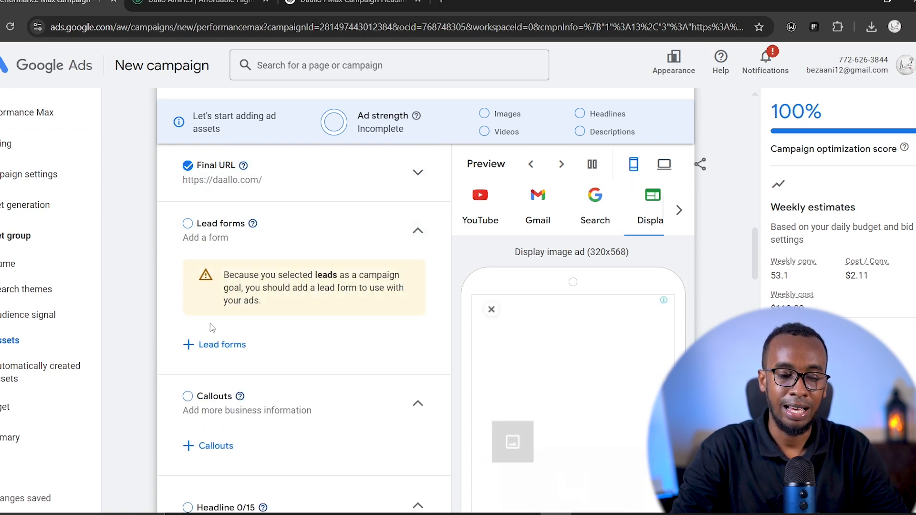
left_click(226, 346)
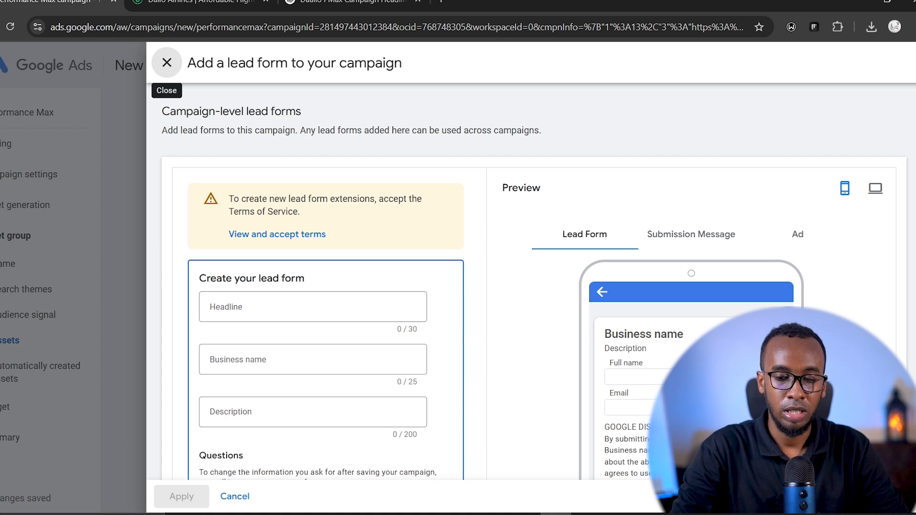
scroll(528, 282, "down", 3)
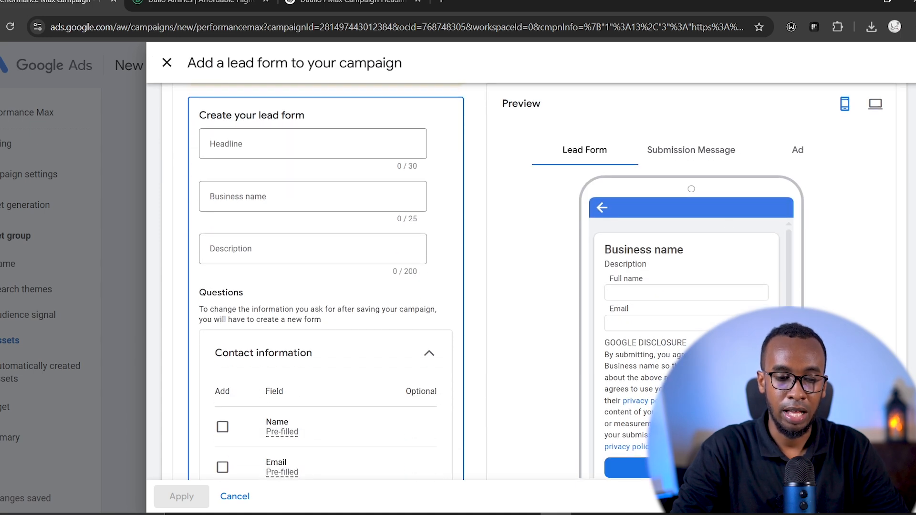
left_click(232, 141)
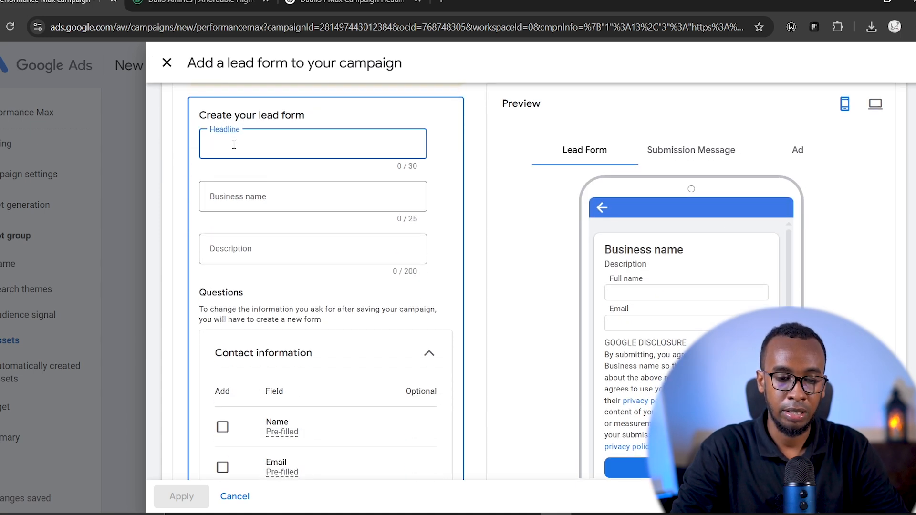
left_click(246, 198)
left_click(260, 248)
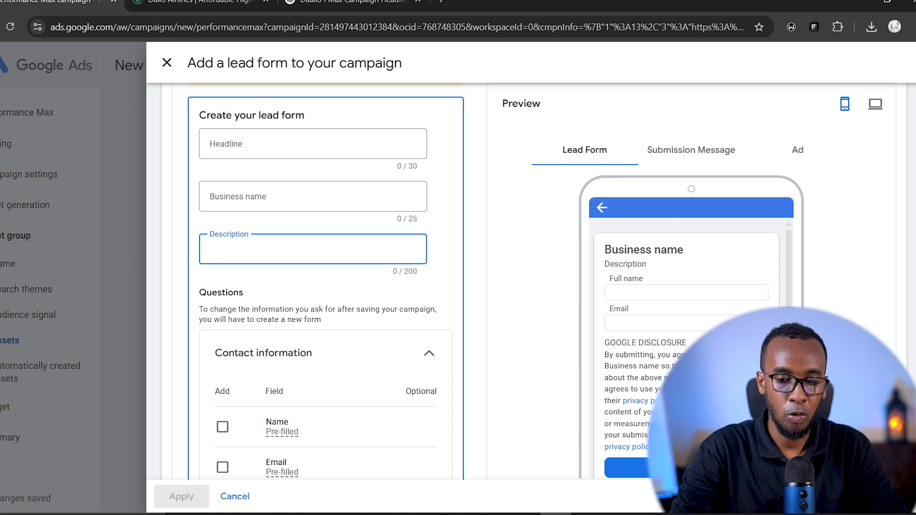
- Try adding full name and email as contact information questions on the lead form, leaving phone number out
scroll(326, 281, "down", 1)
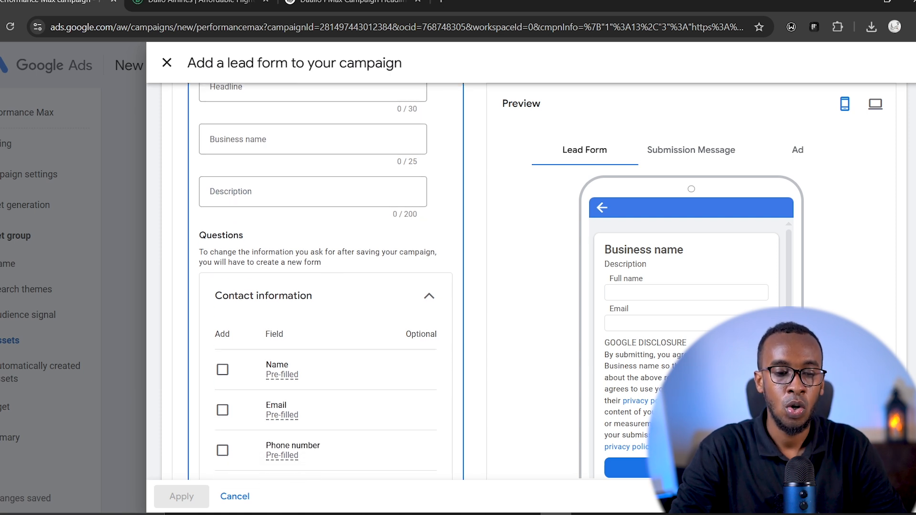
scroll(327, 281, "down", 1)
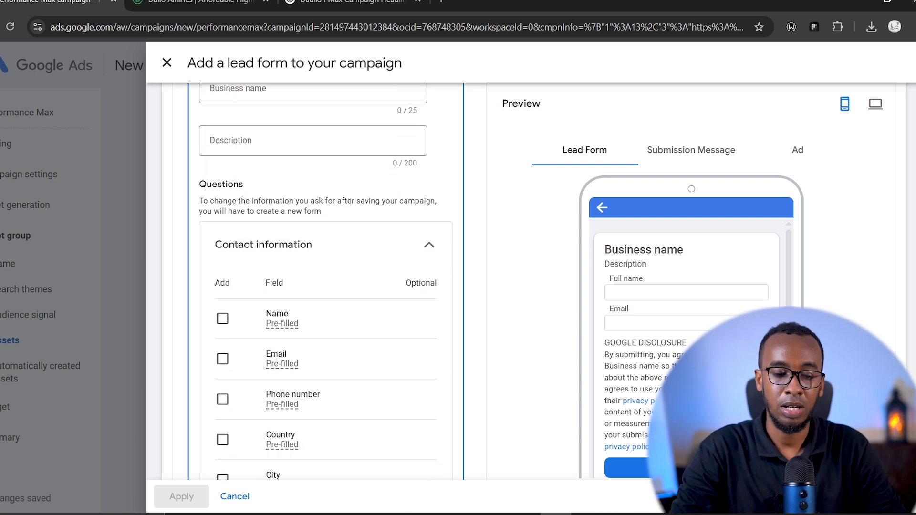
scroll(326, 281, "up", 1)
scroll(326, 282, "down", 2)
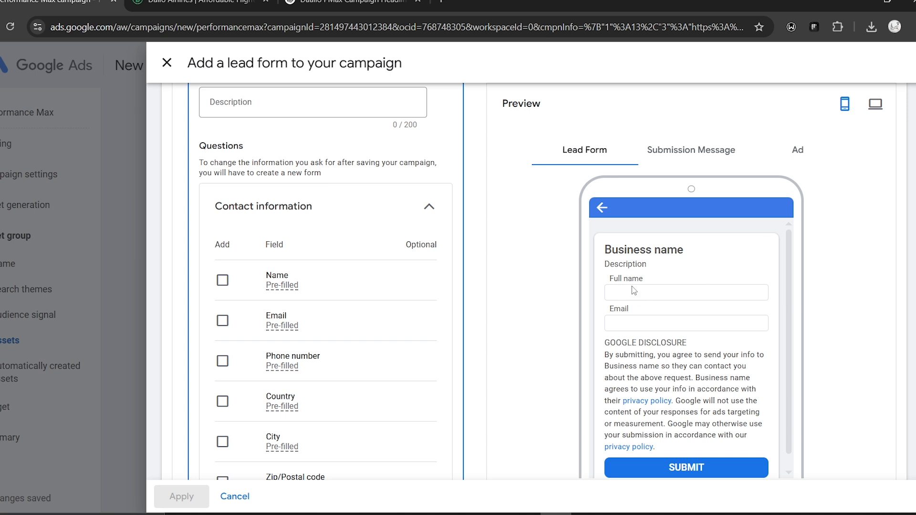
left_click(223, 361)
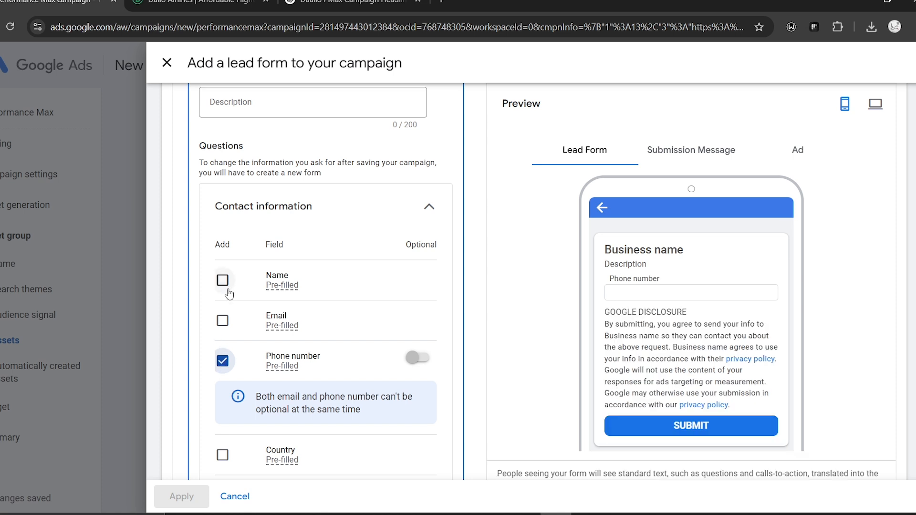
left_click(223, 361)
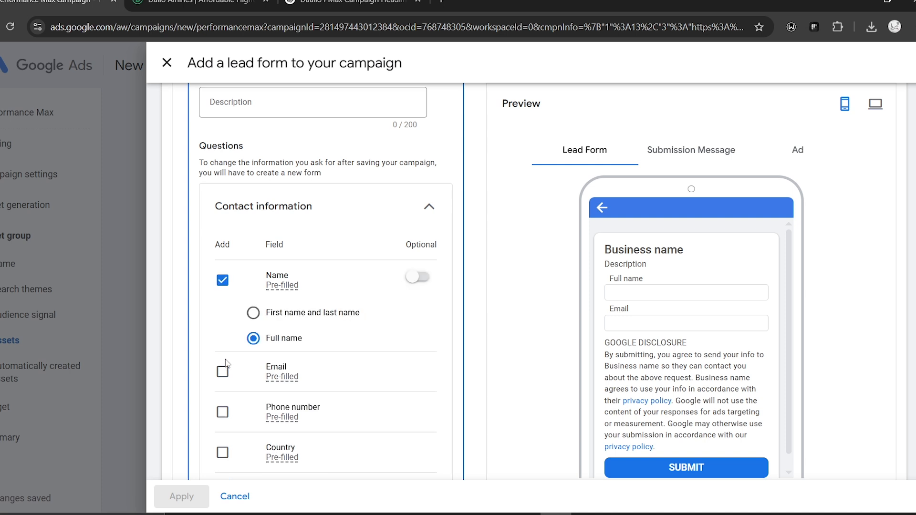
left_click(224, 368)
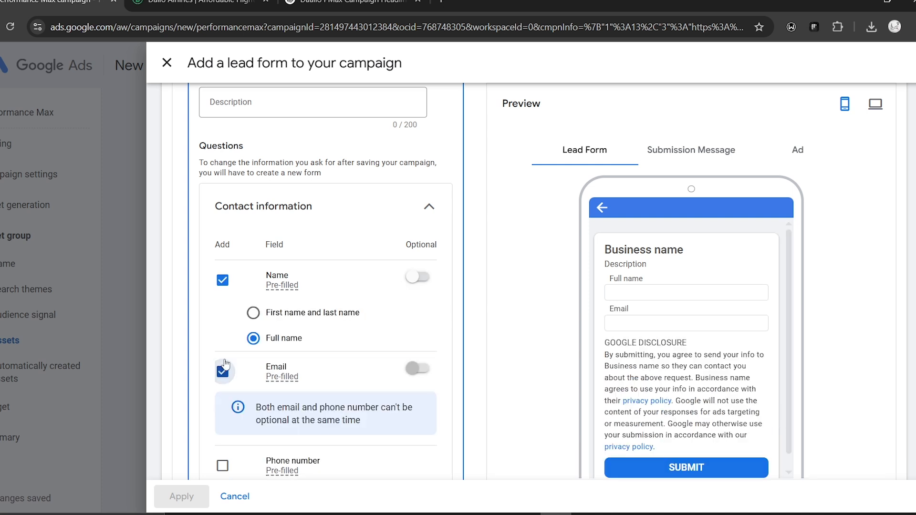
- Review the lead form's call-to-action settings and terms, then discard the form and collapse the lead forms section
scroll(227, 374, "down", 10)
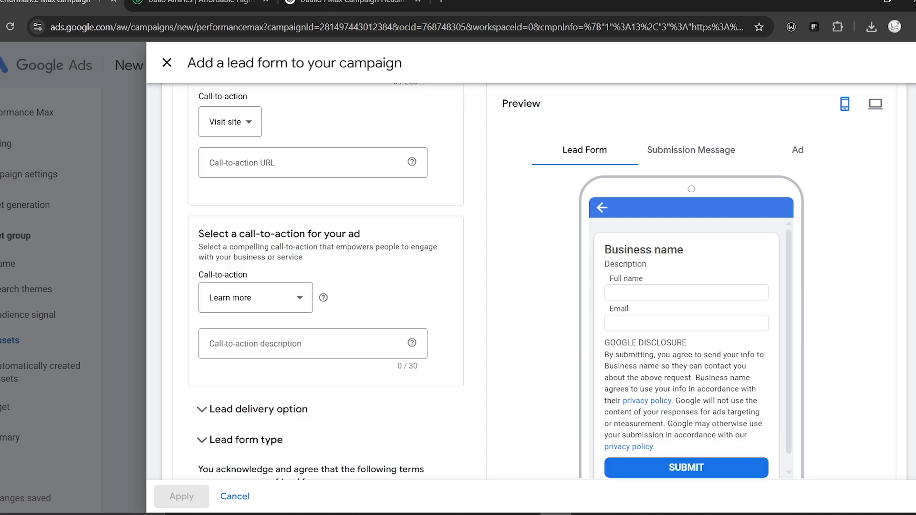
scroll(326, 281, "down", 8)
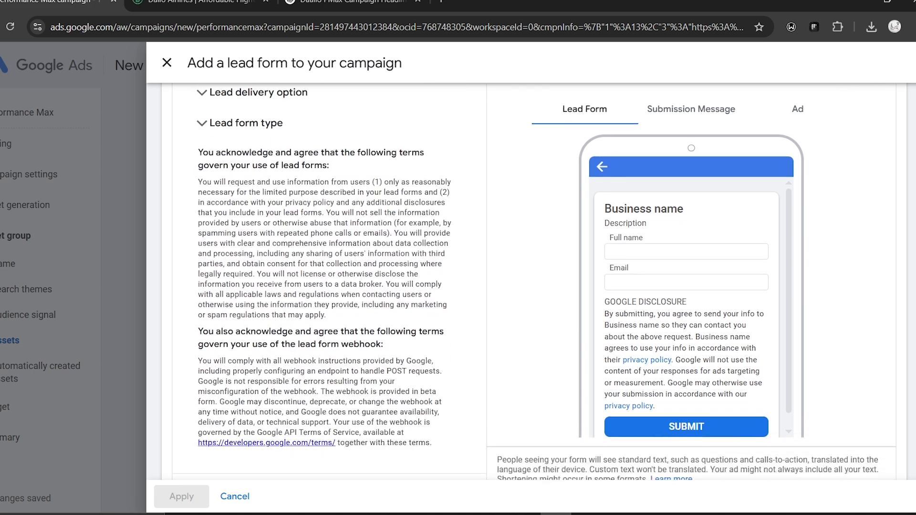
scroll(843, 164, "up", 8)
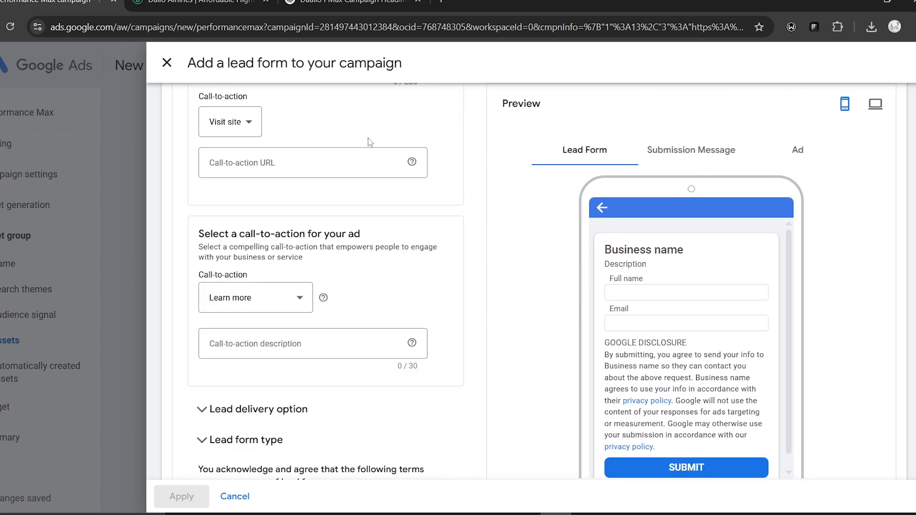
left_click(166, 62)
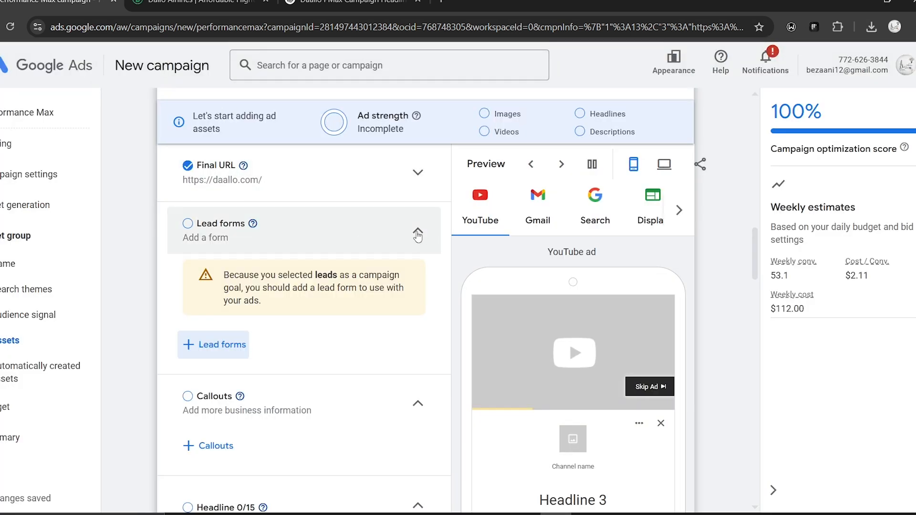
left_click(418, 234)
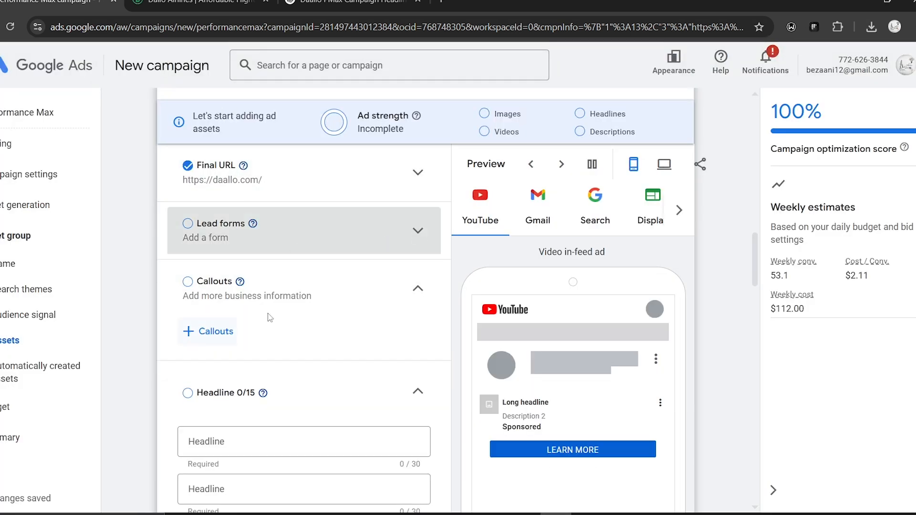
left_click_drag(765, 242, 765, 276)
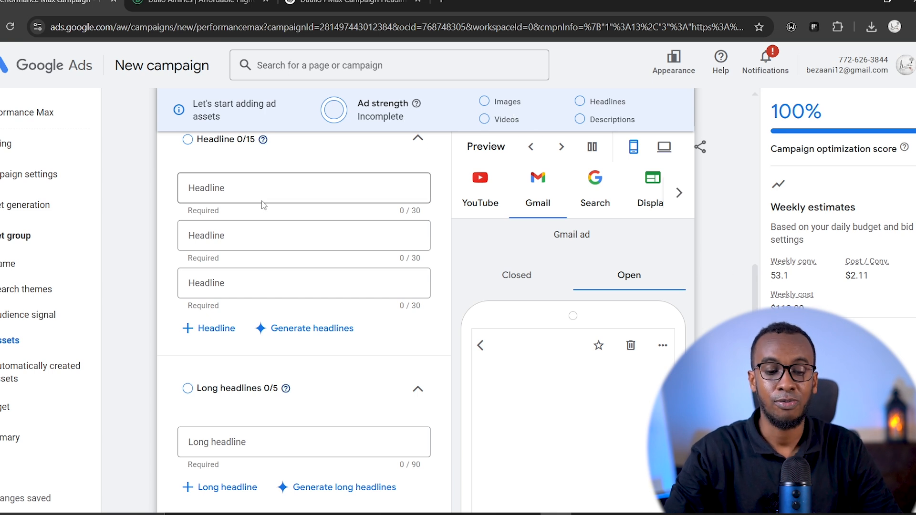
- Add five headlines: "Save Up to15% with Code DALMAR", "Affordable Flights from $180", "Fly Mogadishu to Dubai Today", "Easy Online Check-In 24h Prior", "Explore East Africa & Beyond"
scroll(755, 282, "up", 2)
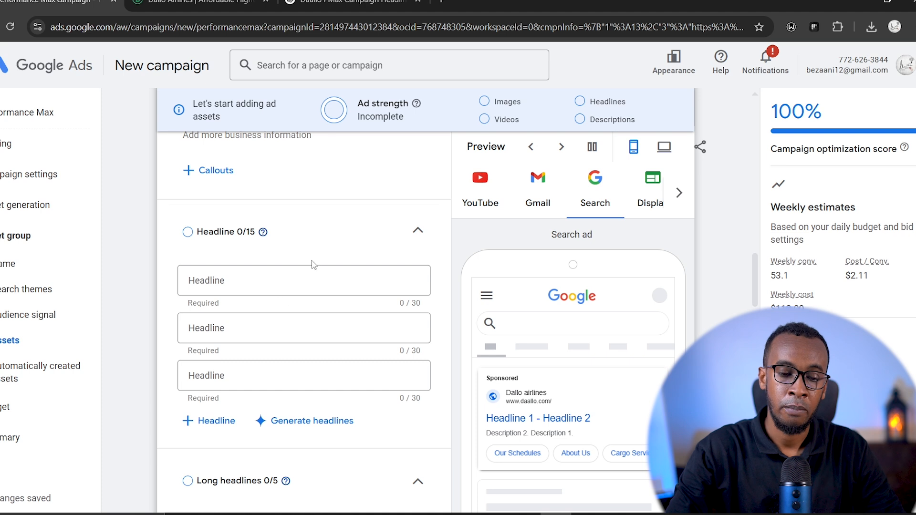
left_click(245, 279)
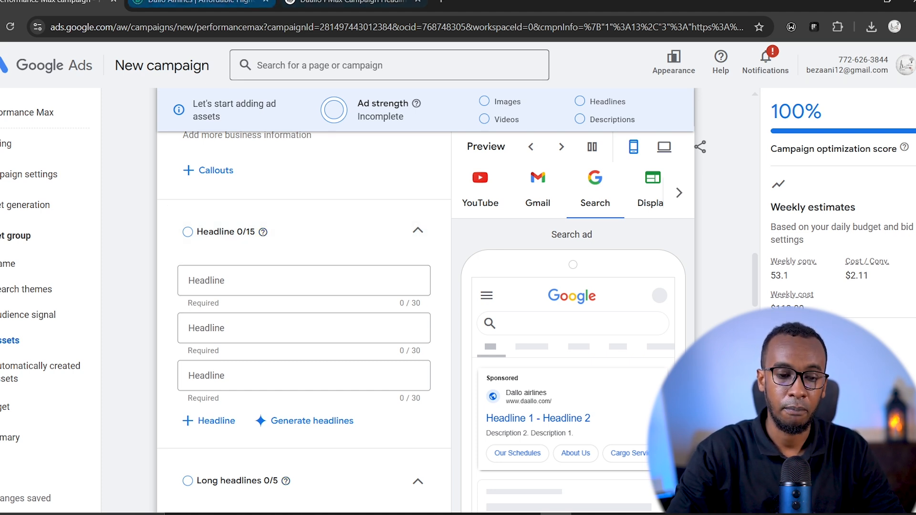
type("Save Up to15% with Code DALMAR Affordable Flights from $180 Fly Mogadishu to Dubai Today Easy Online Check-In 24h Prior Explore East Africa & Beyond")
left_click_drag(754, 289, 754, 328)
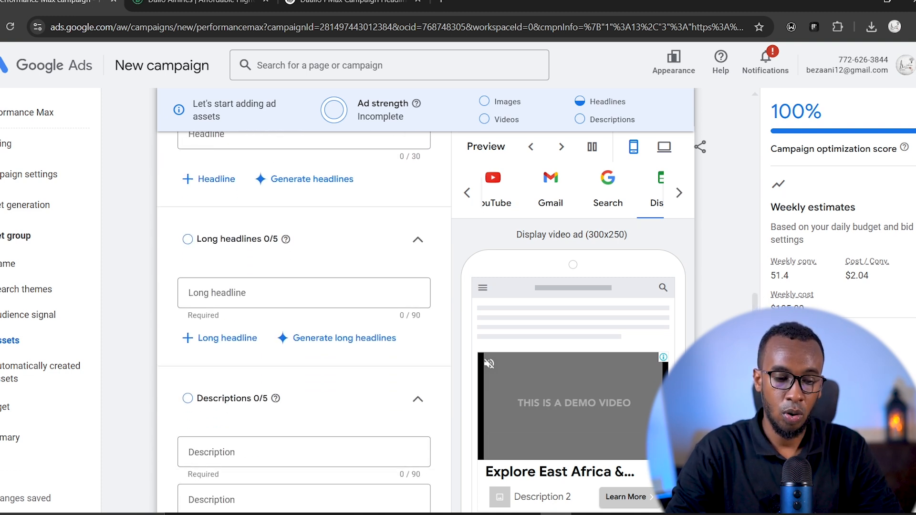
- Check the long headlines section and look back over the headlines entered for the asset group
left_click(190, 239)
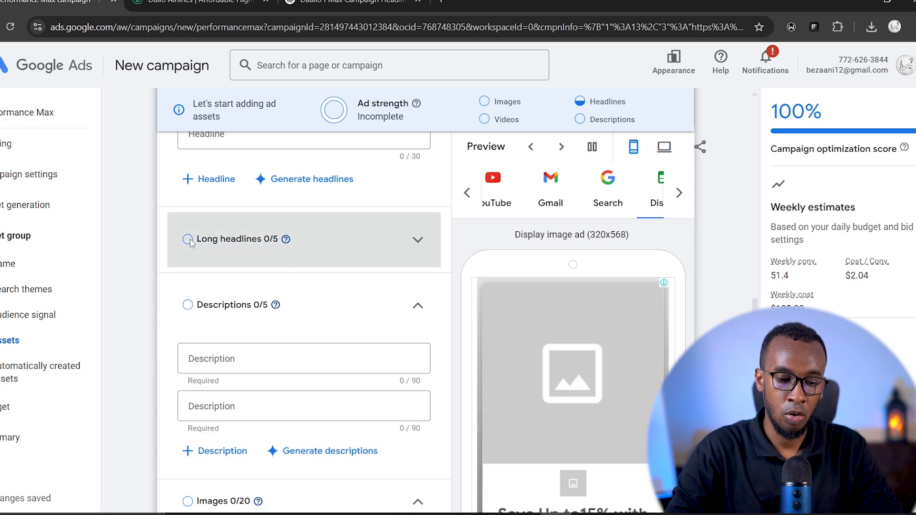
left_click(399, 246)
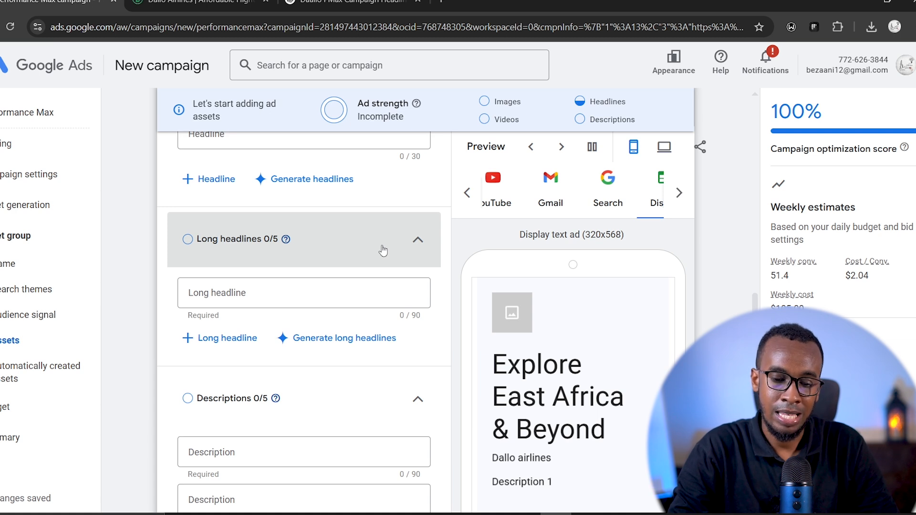
scroll(618, 239, "up", 3)
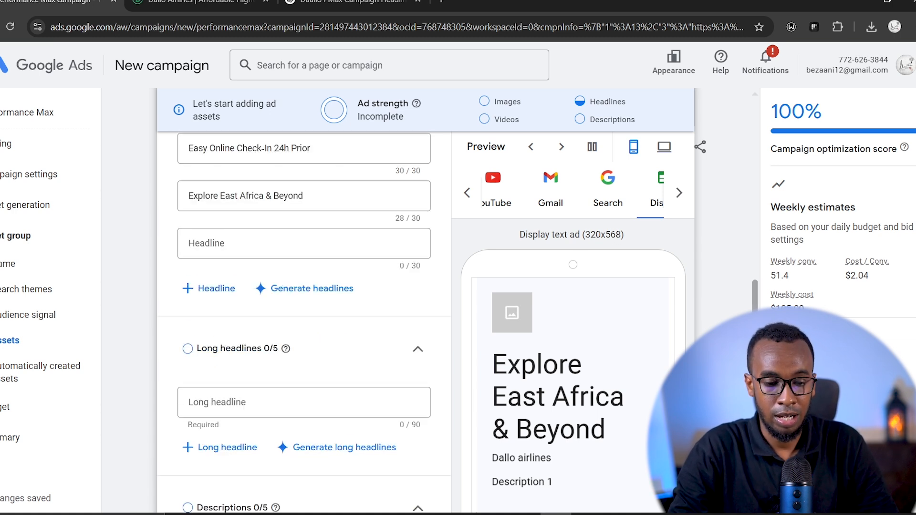
scroll(744, 302, "up", 2)
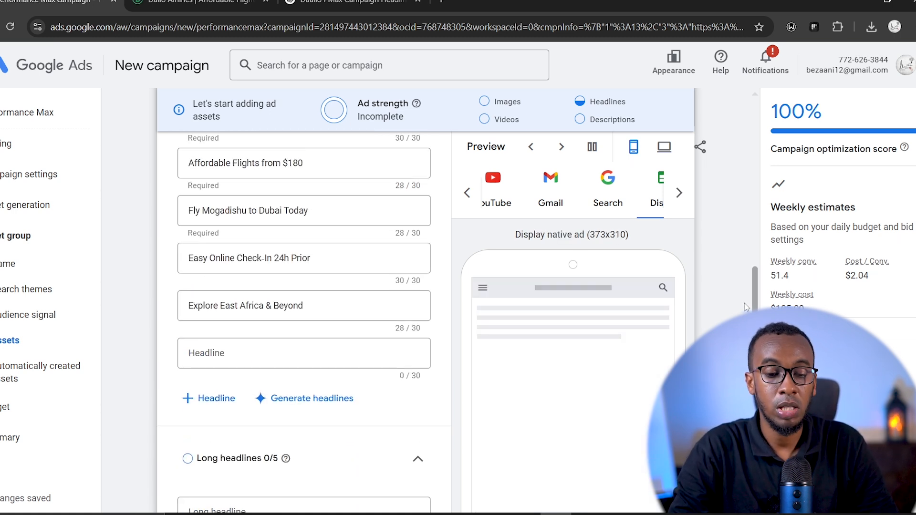
scroll(745, 303, "up", 8)
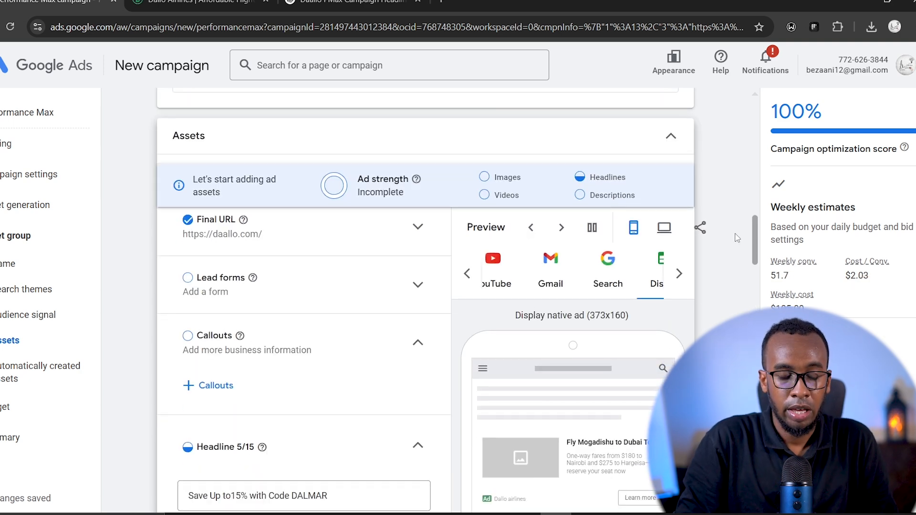
- Review the asset group's text assets from the callouts and headlines down to the long headlines and descriptions
scroll(741, 253, "down", 5)
scroll(740, 246, "up", 3)
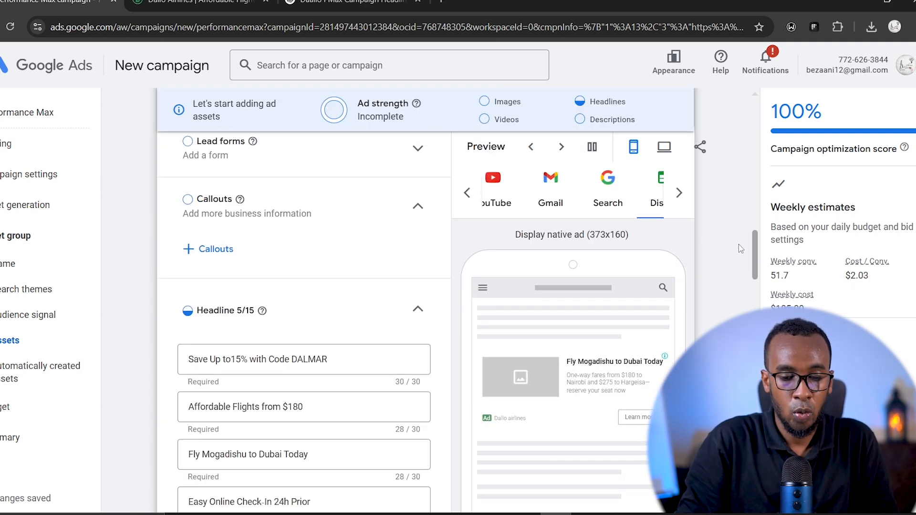
scroll(742, 249, "down", 3)
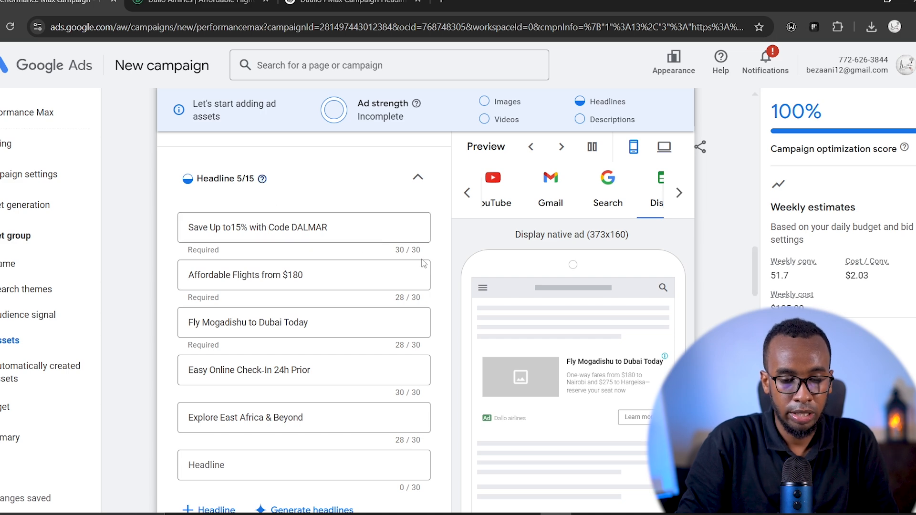
scroll(760, 276, "down", 5)
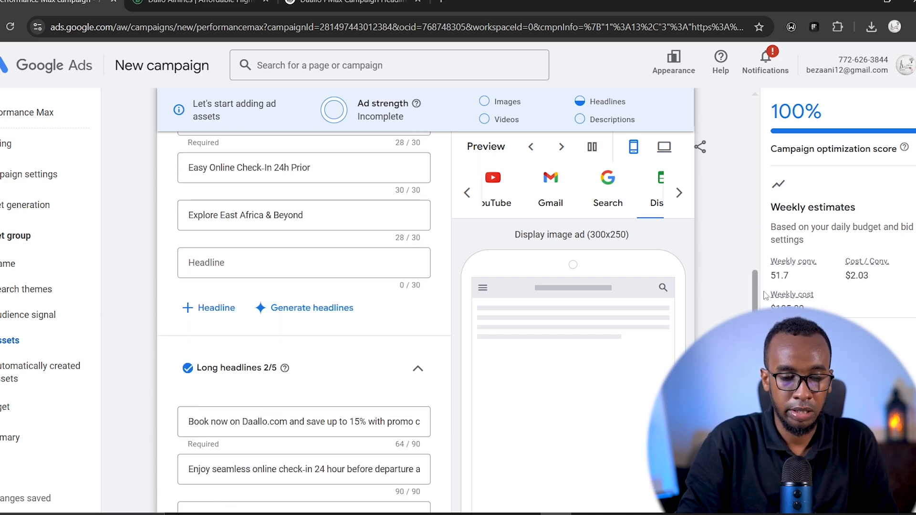
left_click_drag(765, 304, 764, 303)
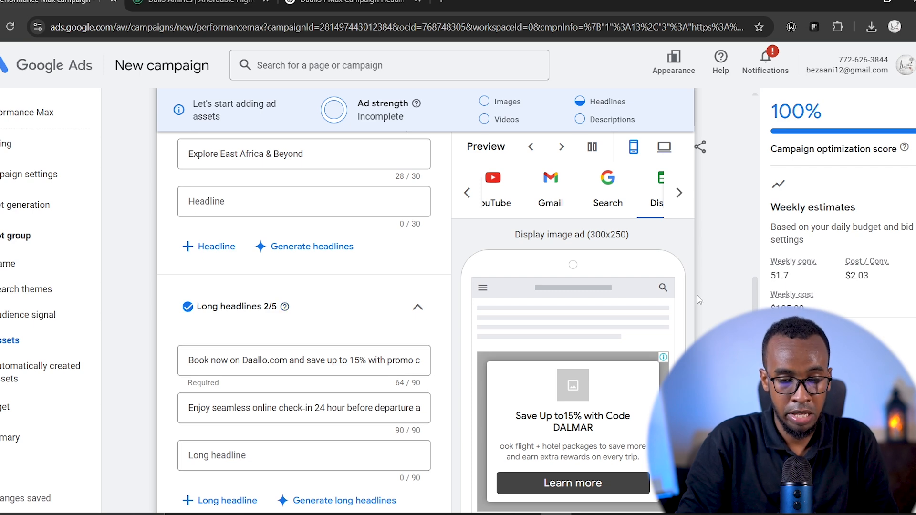
scroll(759, 296, "down", 3)
scroll(758, 295, "down", 6)
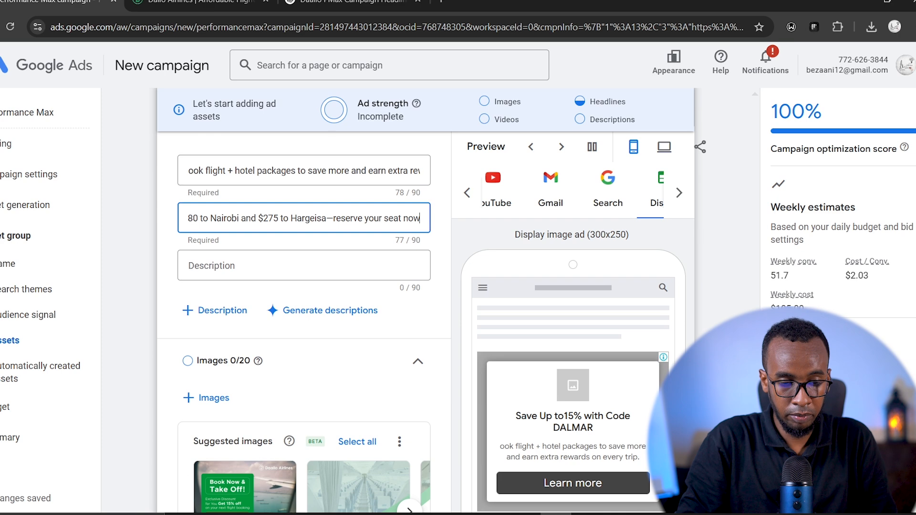
- Add all the suggested images to the asset group and look over the resulting image selection
scroll(304, 324, "down", 4)
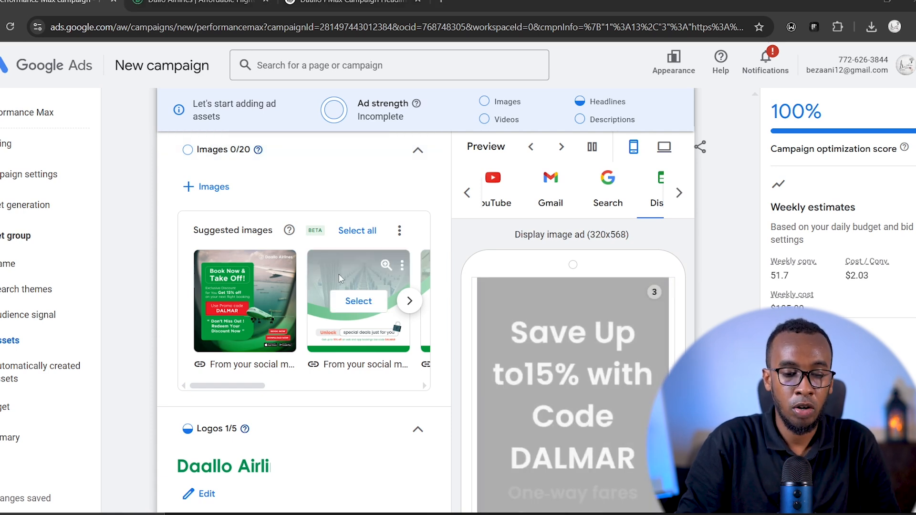
left_click(371, 240)
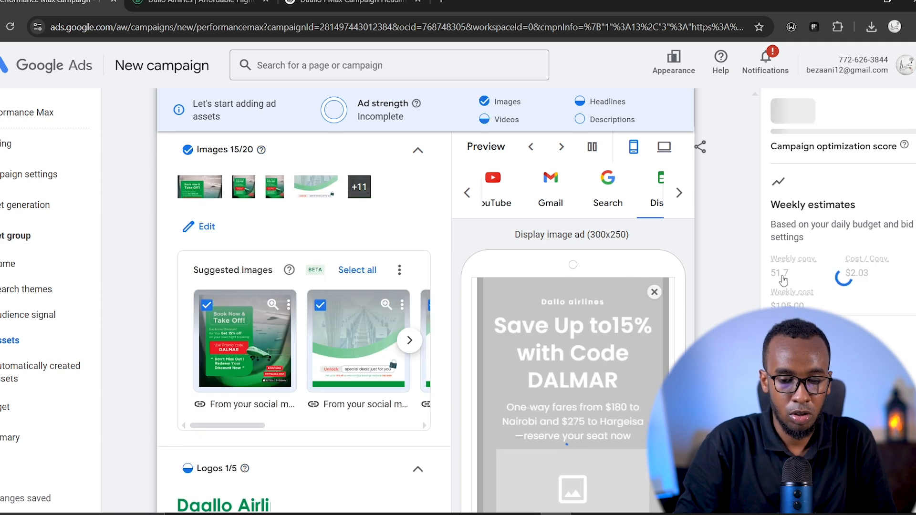
scroll(304, 325, "up", 3)
scroll(304, 324, "down", 1)
scroll(304, 322, "down", 1)
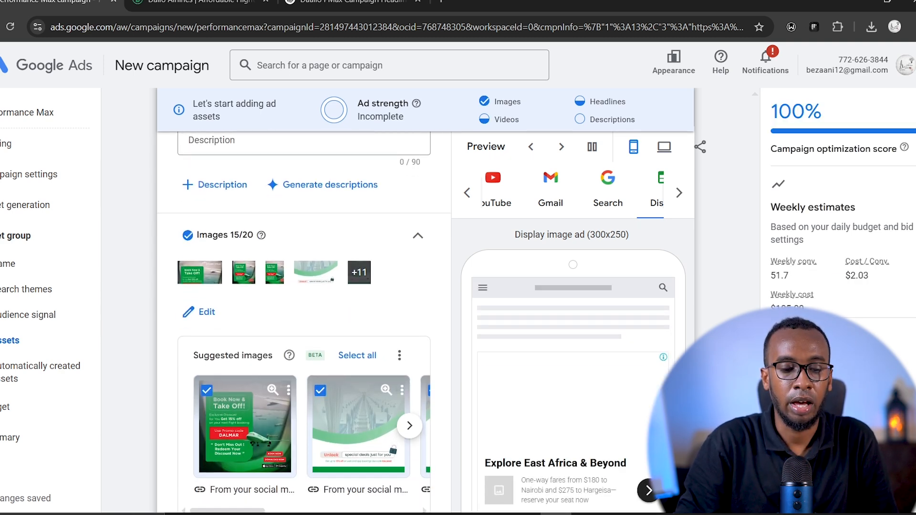
scroll(304, 322, "down", 2)
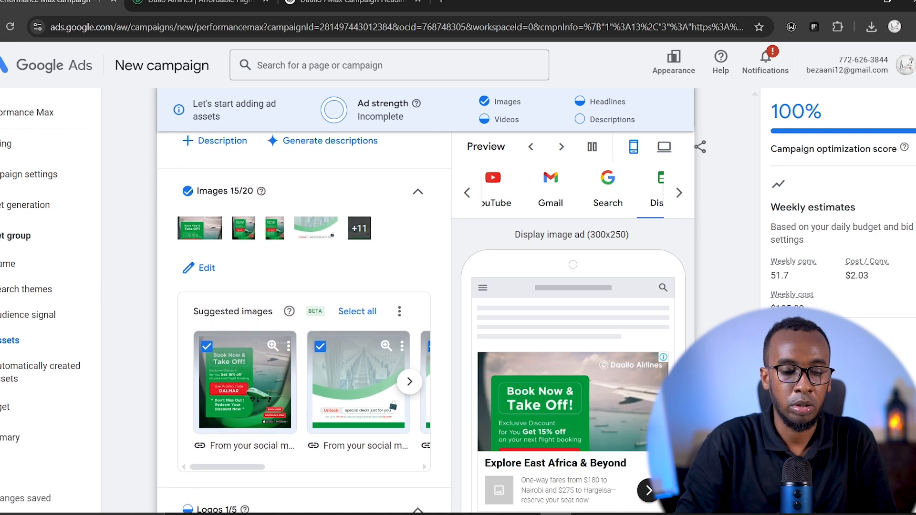
scroll(304, 322, "up", 1)
scroll(303, 322, "down", 6)
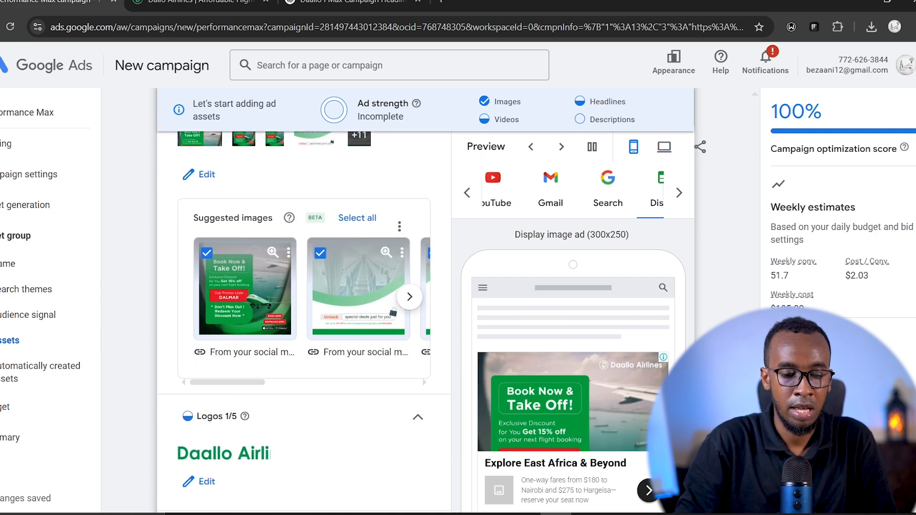
- Look over the logo, business name, videos and sitelinks sections of the asset group
scroll(304, 322, "down", 2)
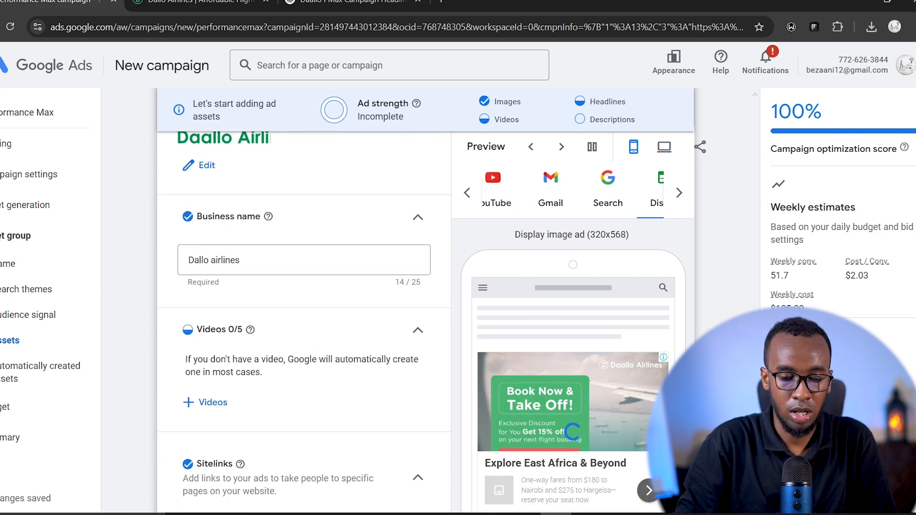
scroll(303, 322, "up", 1)
scroll(304, 315, "down", 1)
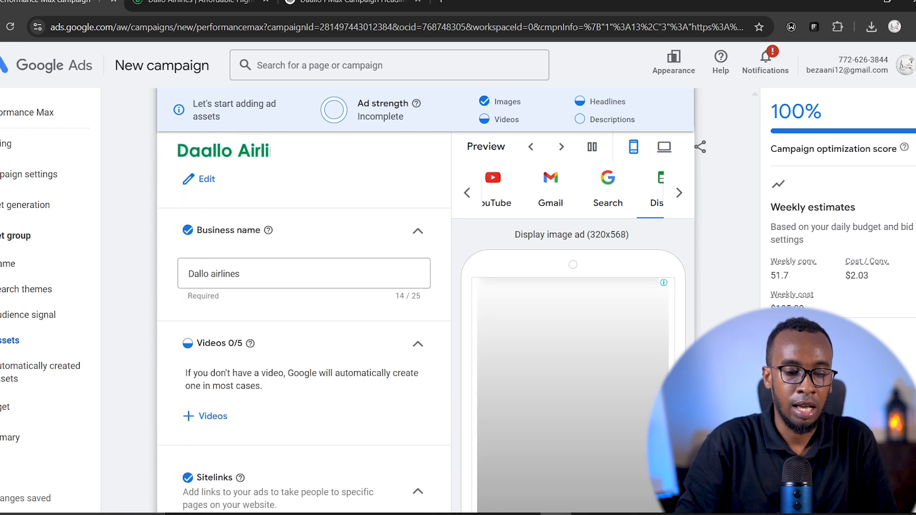
scroll(304, 315, "up", 2)
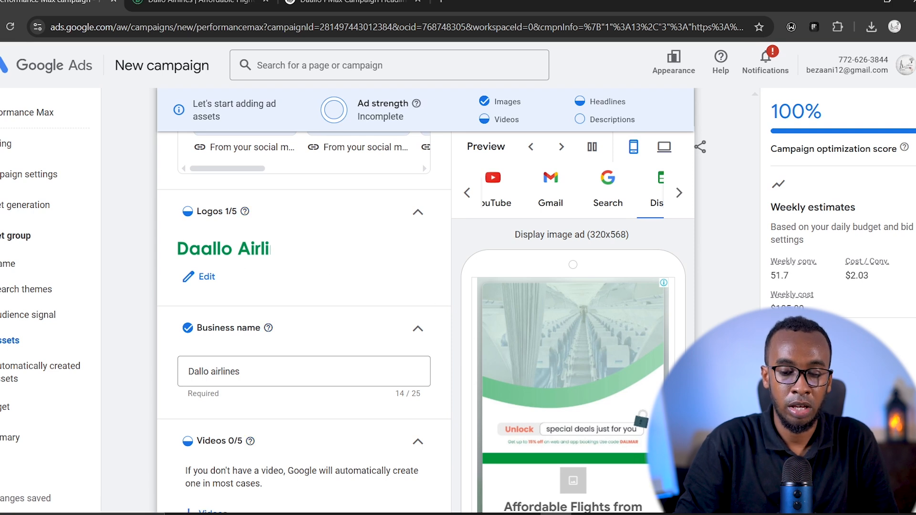
scroll(304, 315, "down", 2)
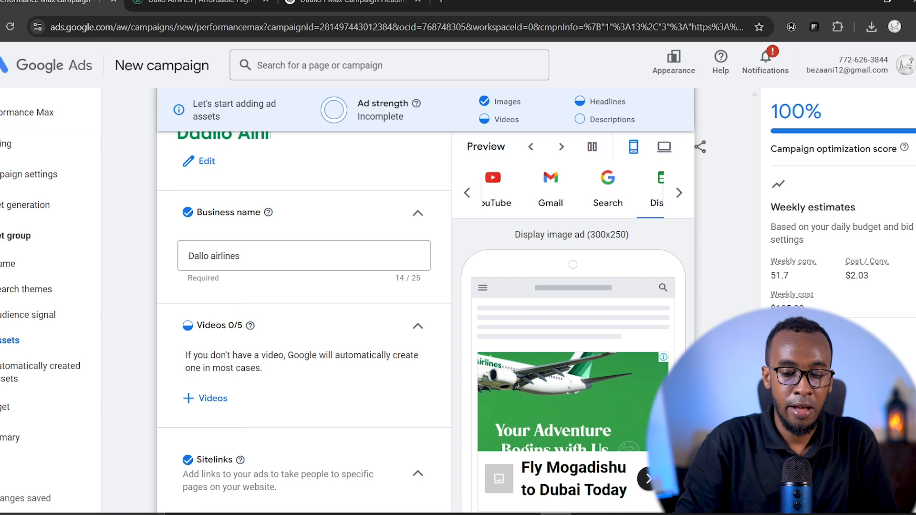
scroll(304, 314, "down", 5)
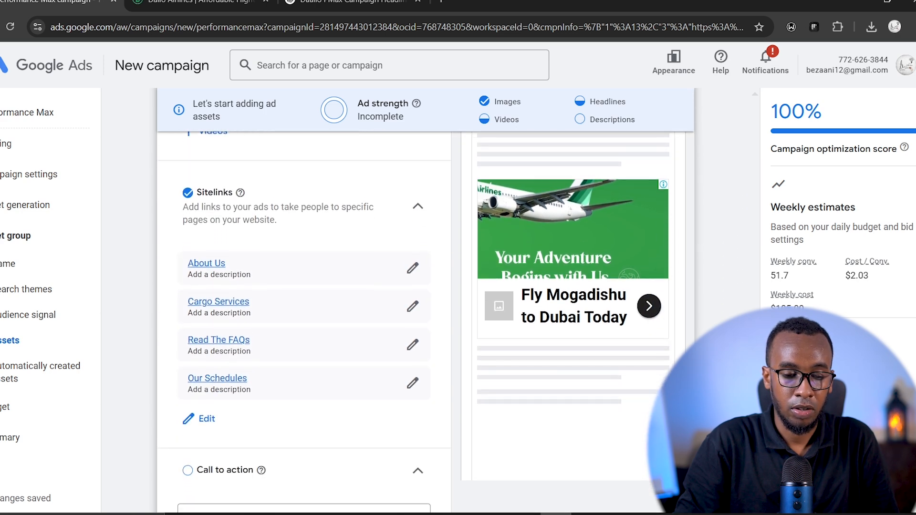
scroll(304, 315, "up", 1)
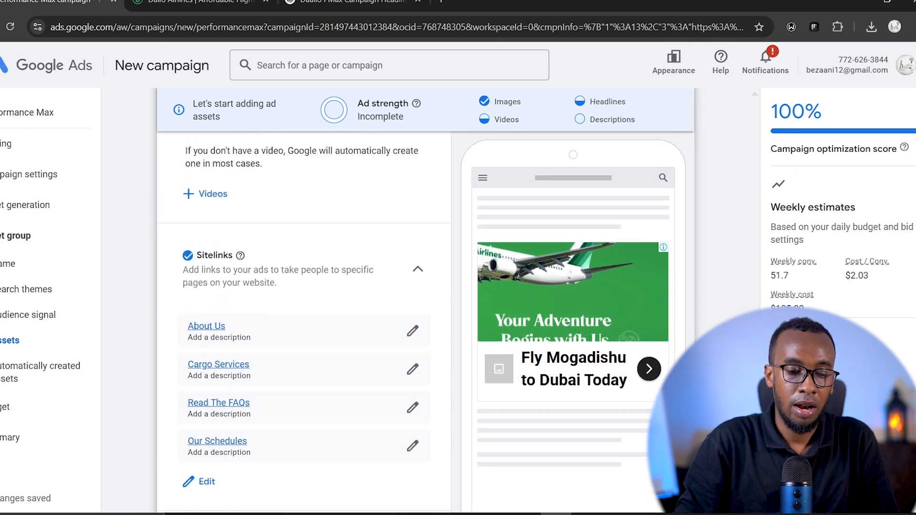
scroll(304, 315, "down", 1)
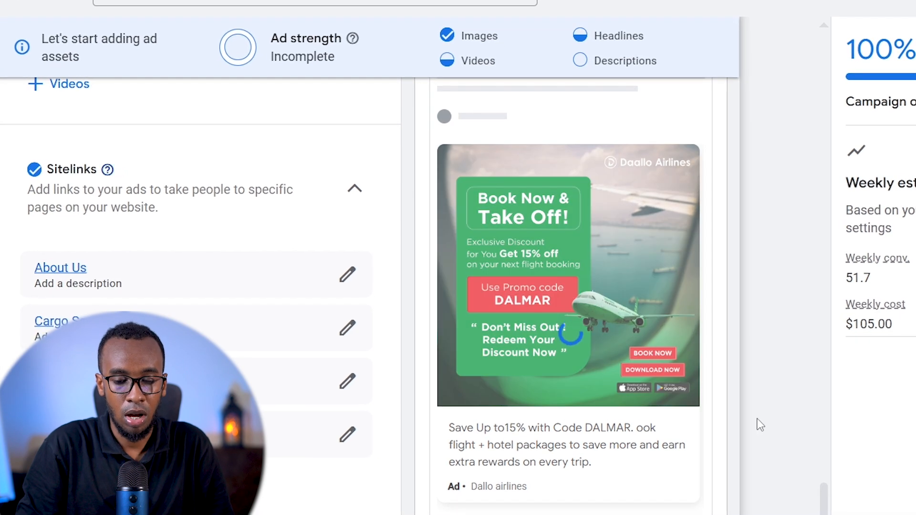
- Examine the mobile ad previews for the YouTube, Search, Display and Discover channels
left_click_drag(818, 511, 822, 477)
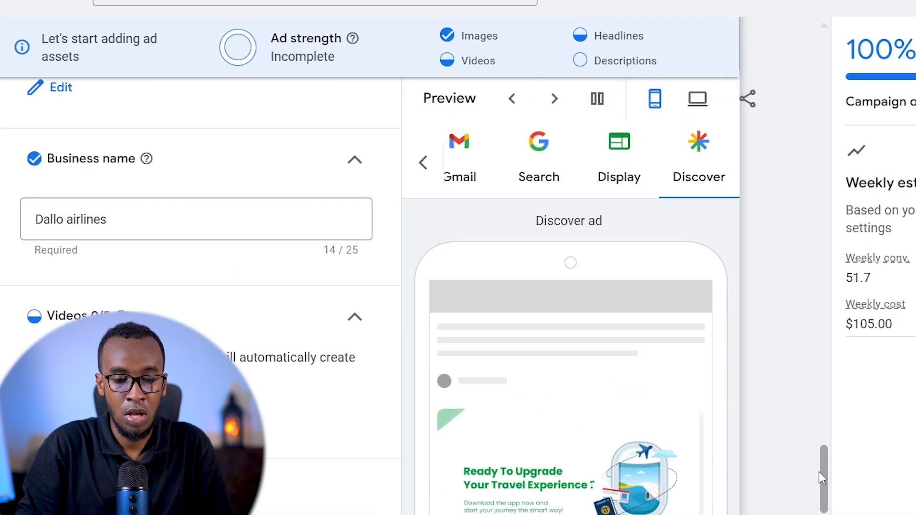
left_click(429, 174)
left_click(436, 173)
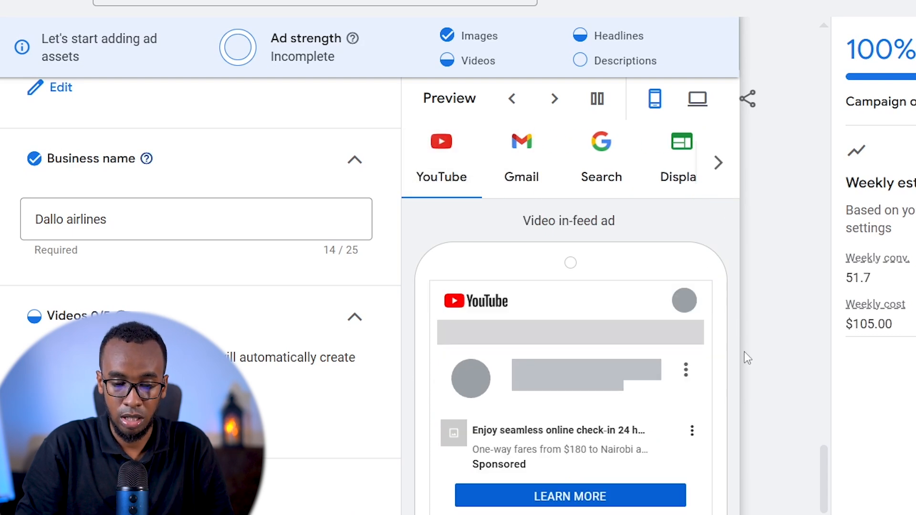
left_click(610, 170)
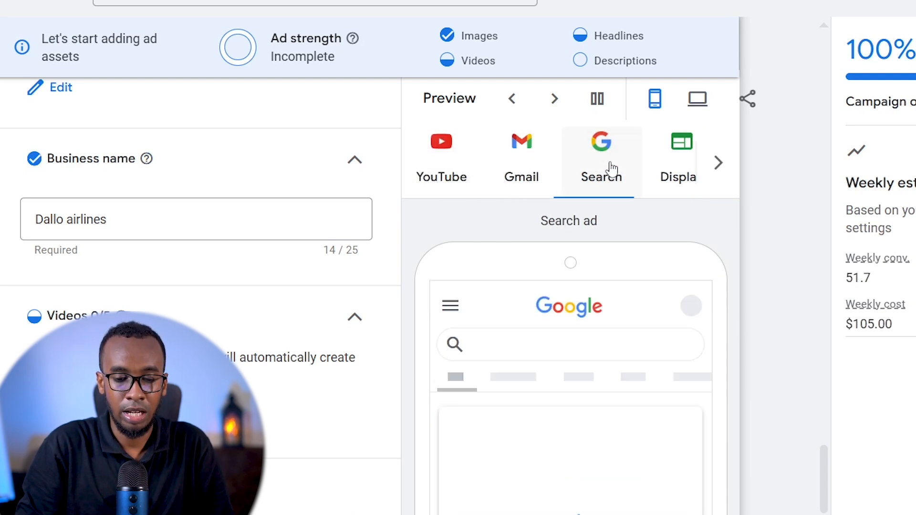
left_click_drag(826, 459, 833, 496)
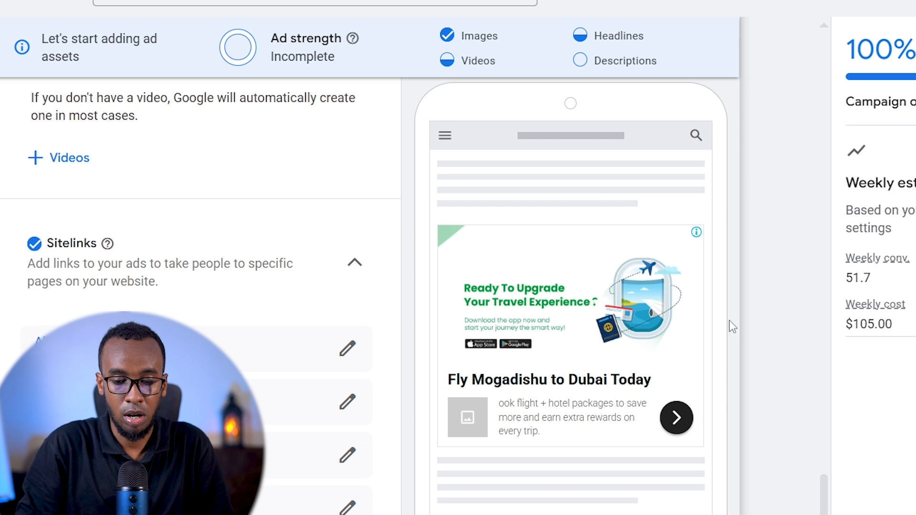
left_click_drag(825, 501, 825, 463)
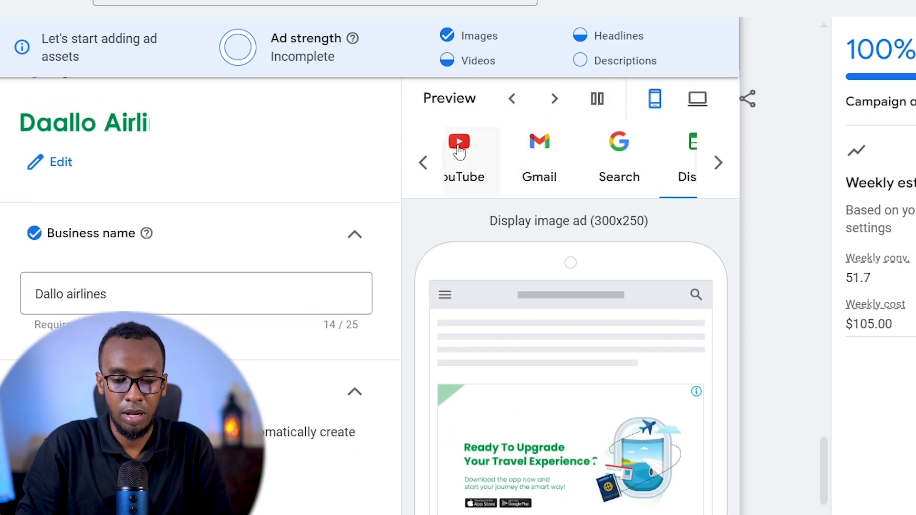
left_click(718, 162)
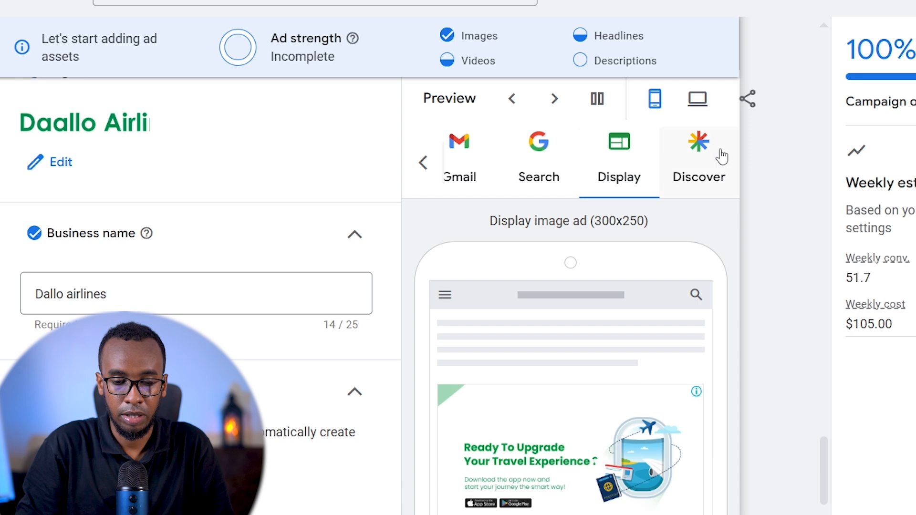
left_click(621, 165)
left_click_drag(825, 451, 825, 477)
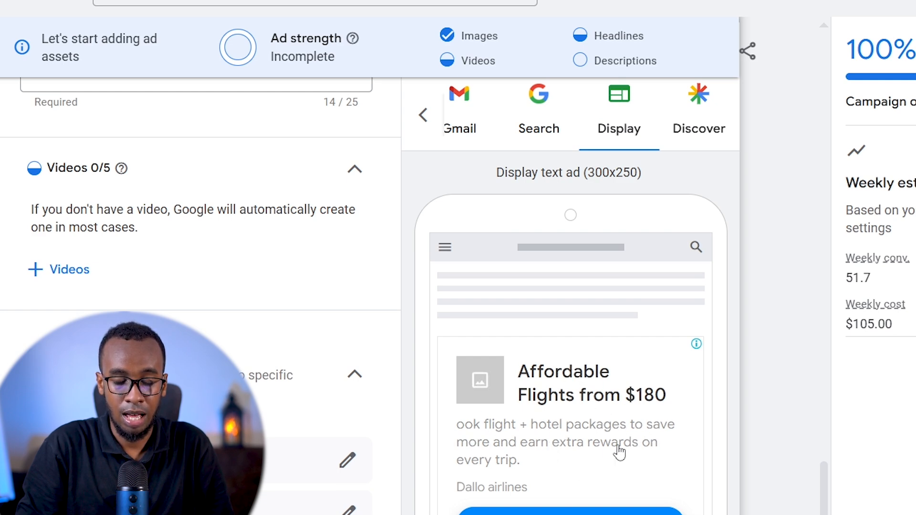
left_click(703, 134)
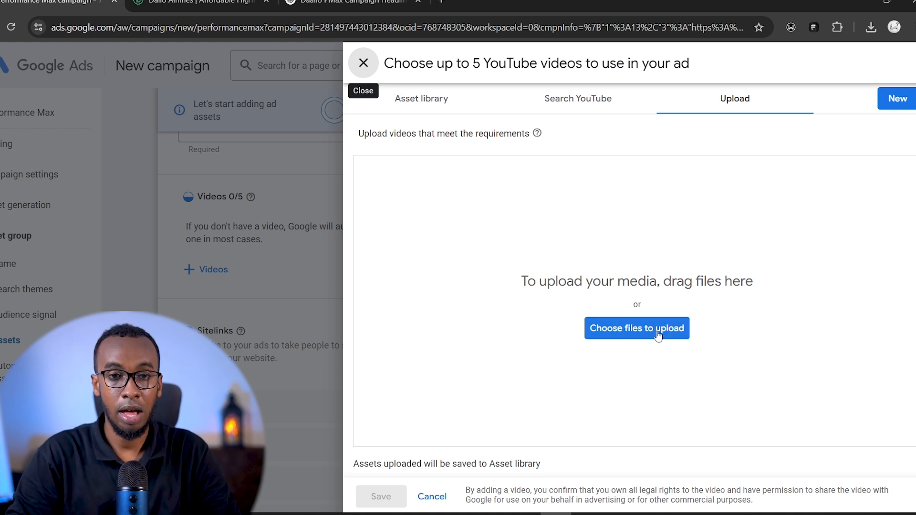
- Close the YouTube video upload panel without adding a video and look over the sitelinks
left_click(363, 63)
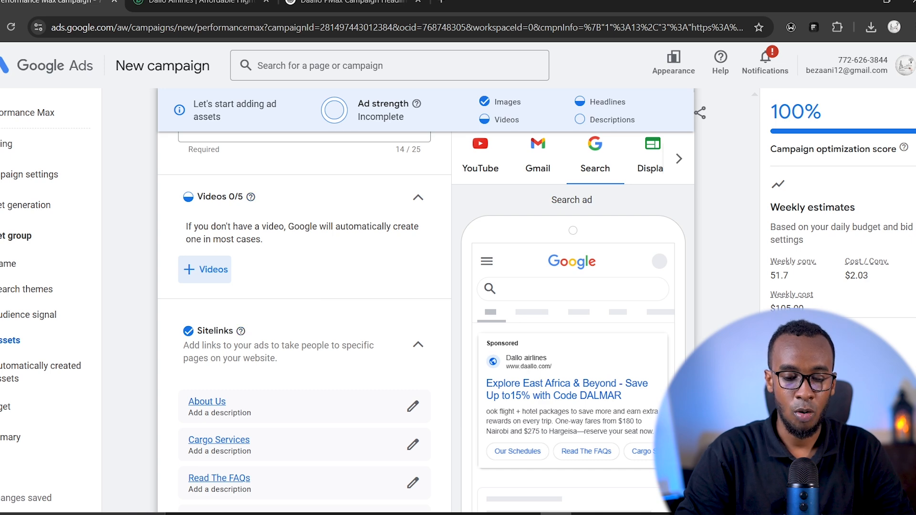
scroll(306, 301, "down", 3)
scroll(305, 301, "up", 1)
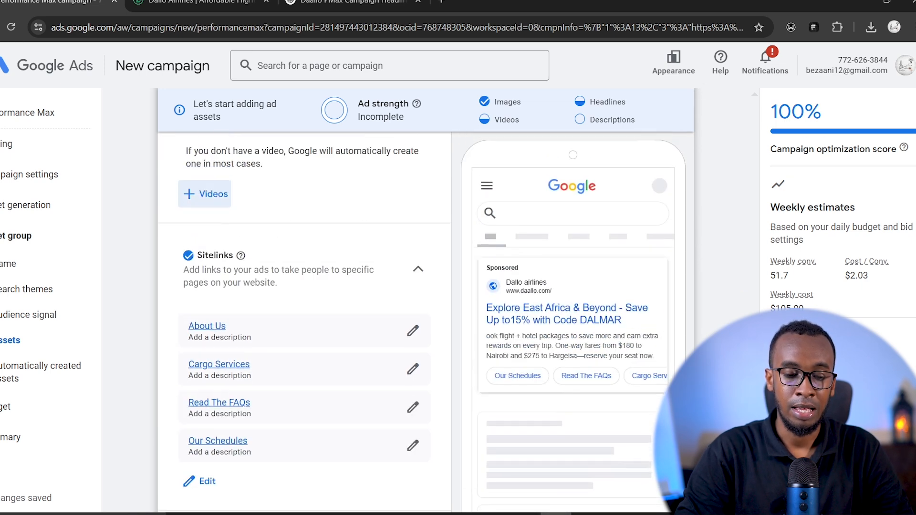
- Look back over the asset group from the sitelinks up to the callouts, lead forms, final URL and audience name sections
scroll(305, 320, "up", 5)
scroll(305, 319, "down", 2)
scroll(306, 320, "up", 6)
scroll(712, 288, "up", 20)
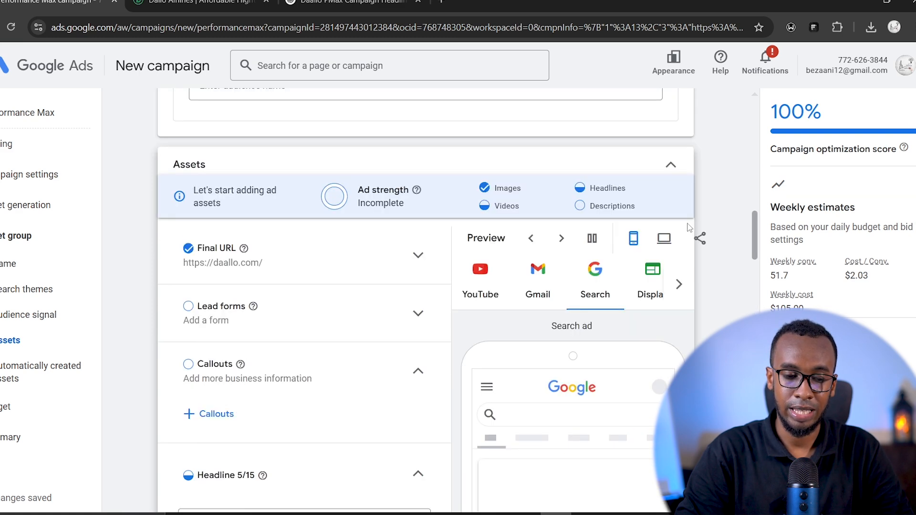
scroll(688, 227, "up", 2)
scroll(688, 228, "down", 1)
scroll(687, 219, "up", 2)
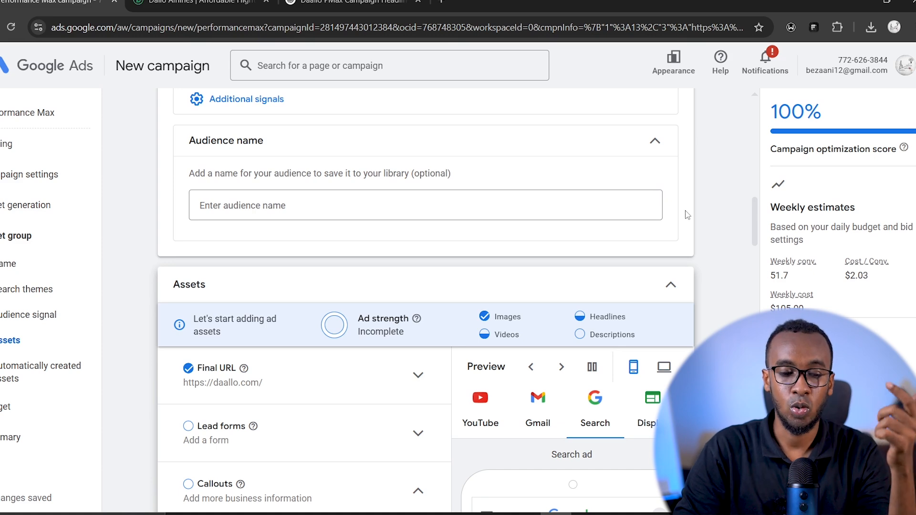
- Set the asset group's call to action to Book now
left_click_drag(754, 221, 762, 465)
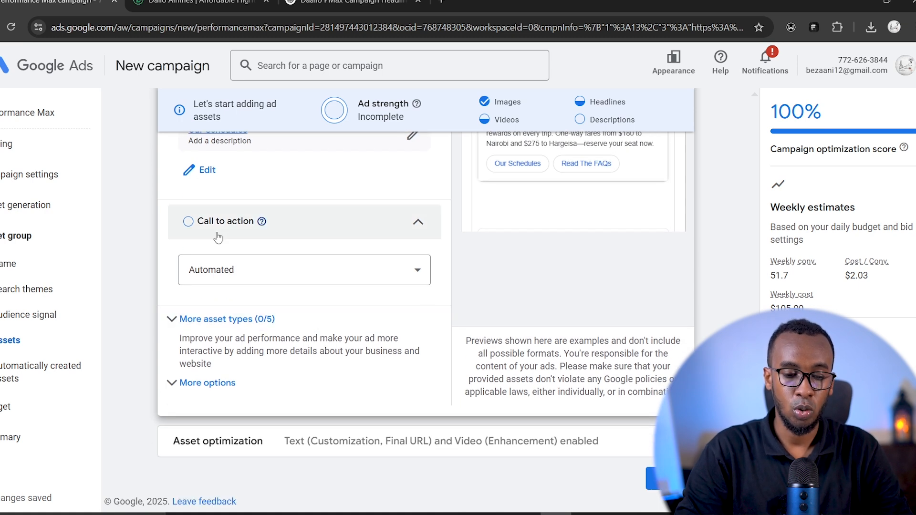
left_click(415, 220)
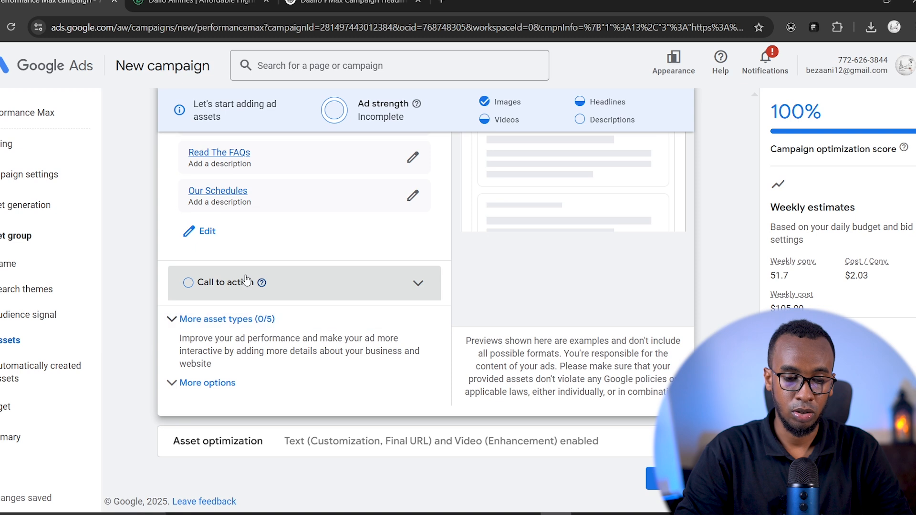
left_click(387, 278)
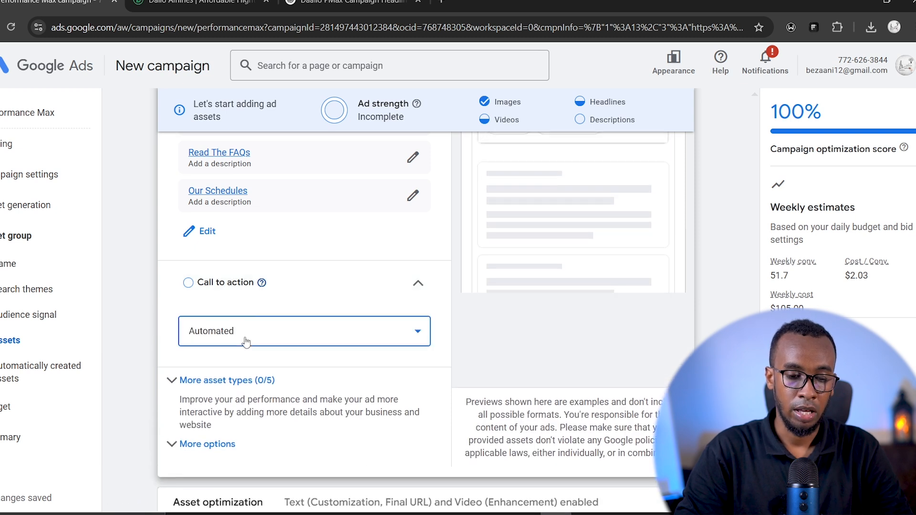
left_click(246, 339)
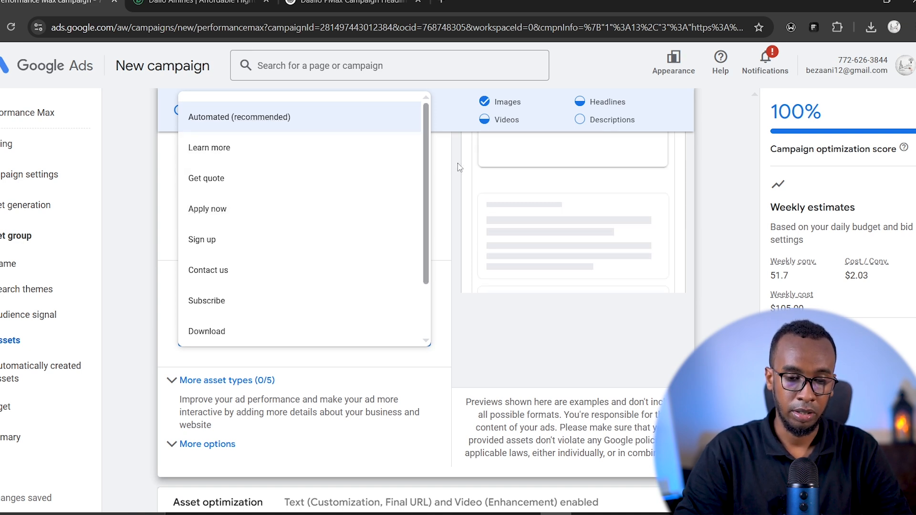
scroll(427, 165, "down", 1)
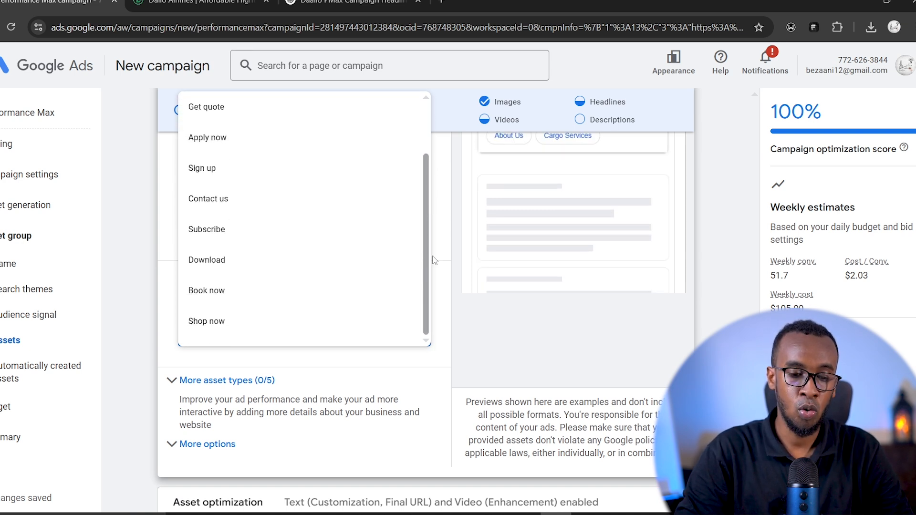
left_click(209, 291)
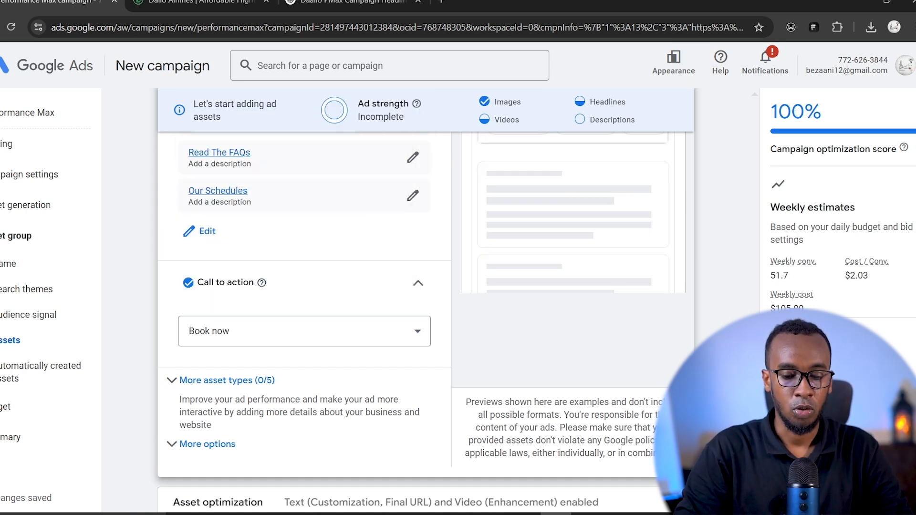
- Look over the additional asset types, such as promotions, prices, calls and structured snippets, and proceed to the budget settings without adding any
scroll(420, 301, "down", 2)
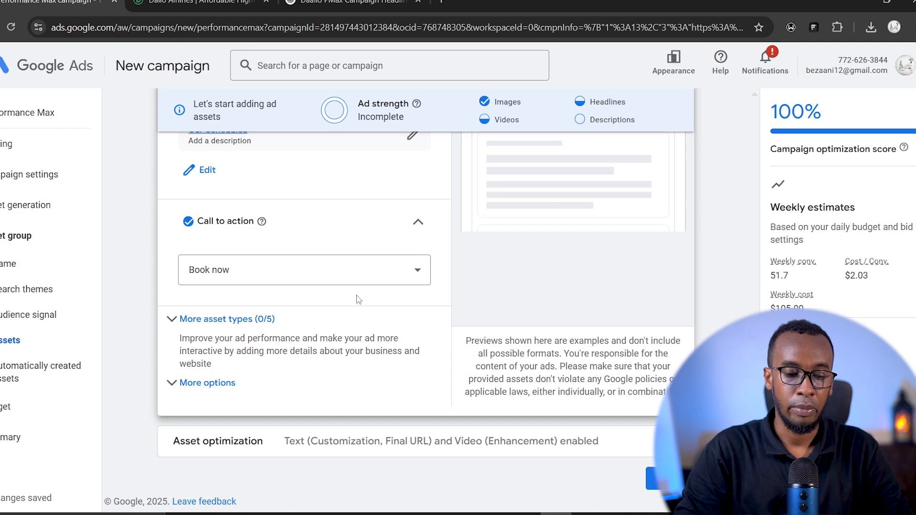
left_click(173, 320)
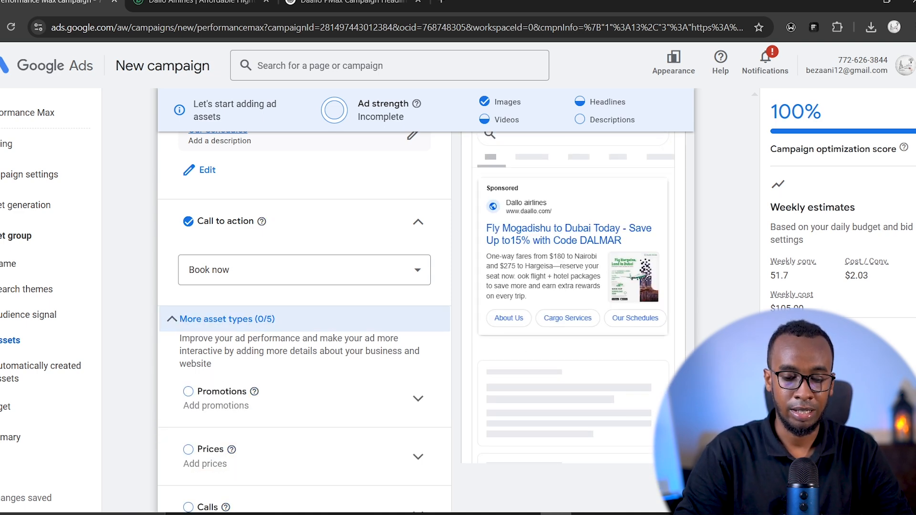
scroll(305, 310, "down", 3)
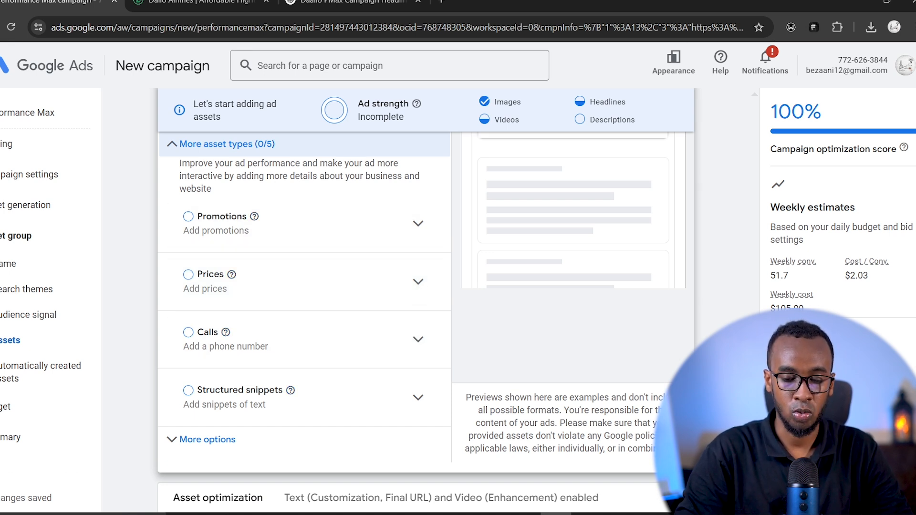
scroll(305, 286, "down", 1)
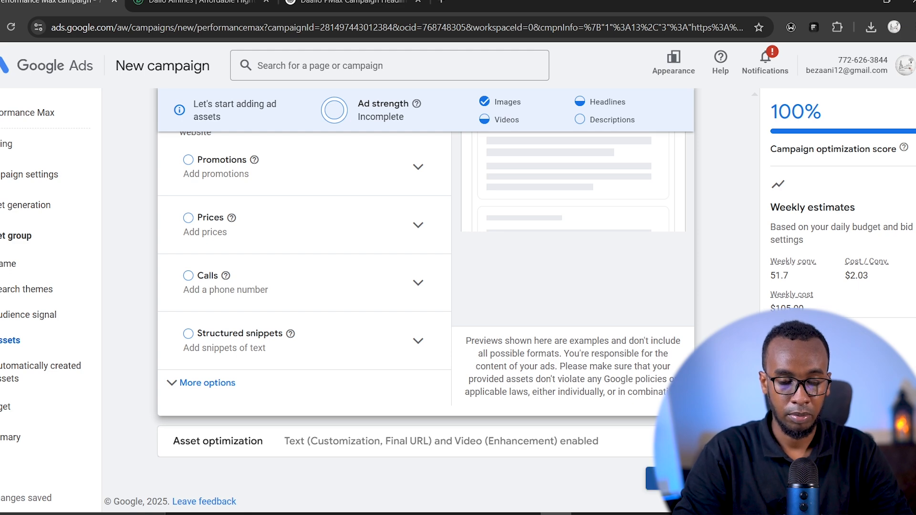
left_click(669, 479)
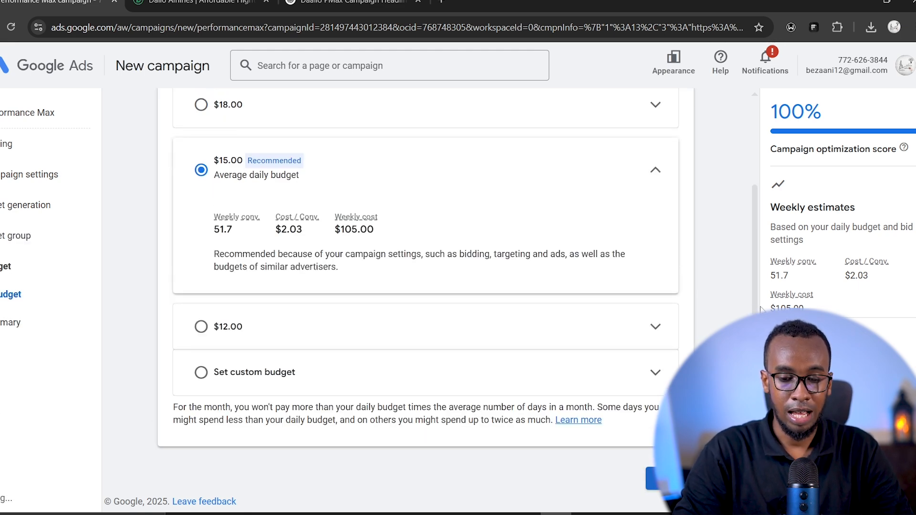
- Set a custom average daily budget of $15.00 for the campaign and check its estimated cost per conversion
scroll(749, 258, "up", 3)
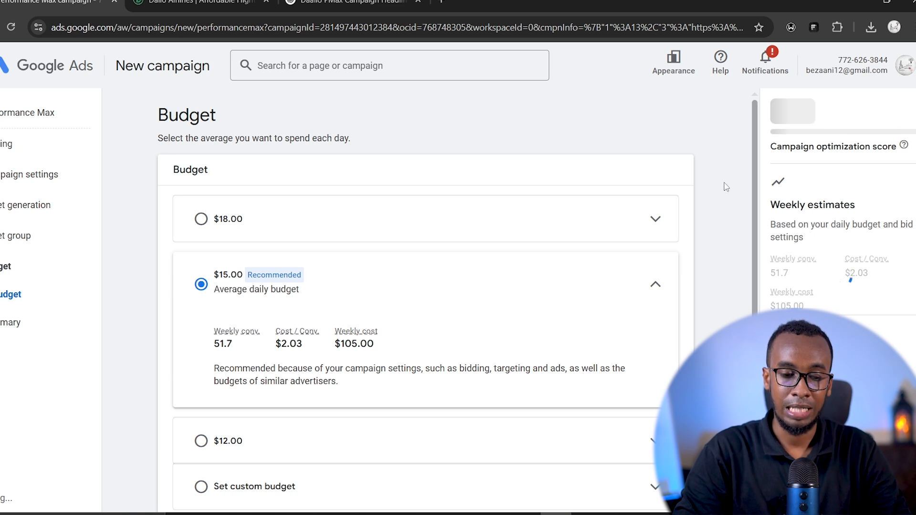
scroll(726, 187, "down", 1)
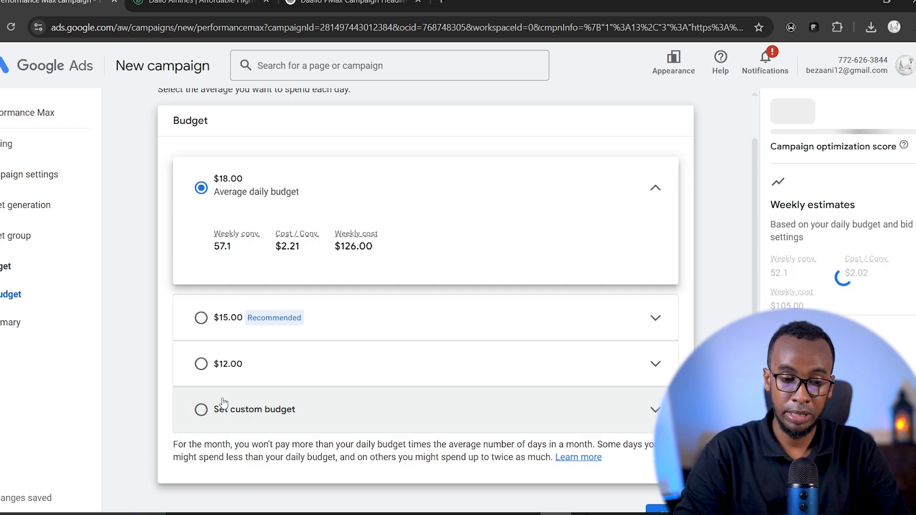
left_click(223, 402)
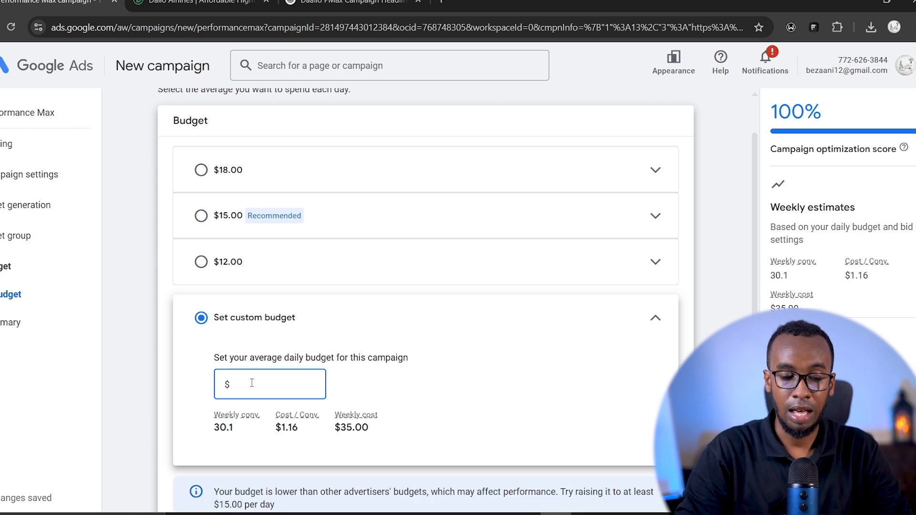
type("15")
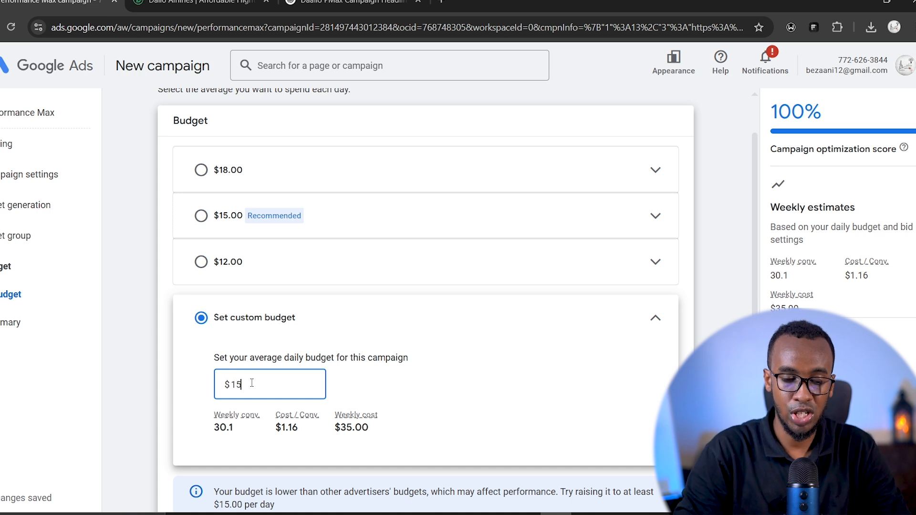
left_click(377, 385)
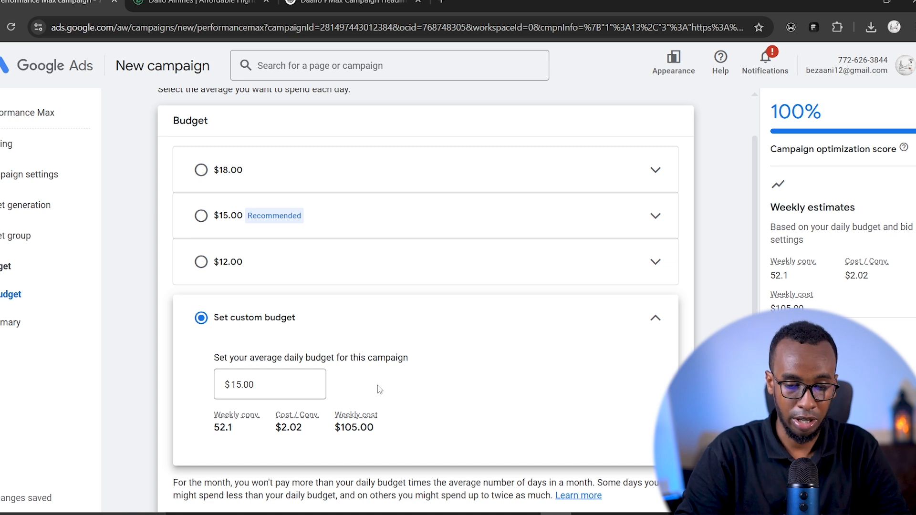
scroll(377, 385, "down", 2)
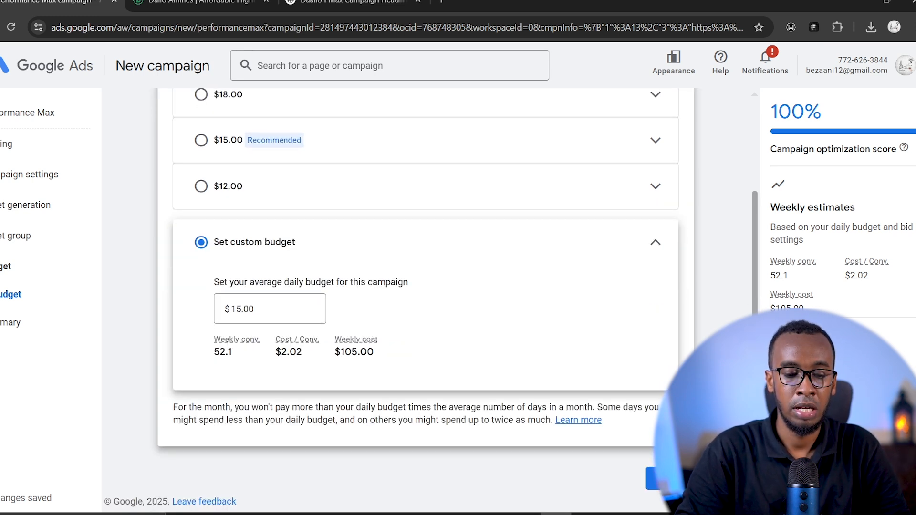
left_click_drag(303, 355, 274, 356)
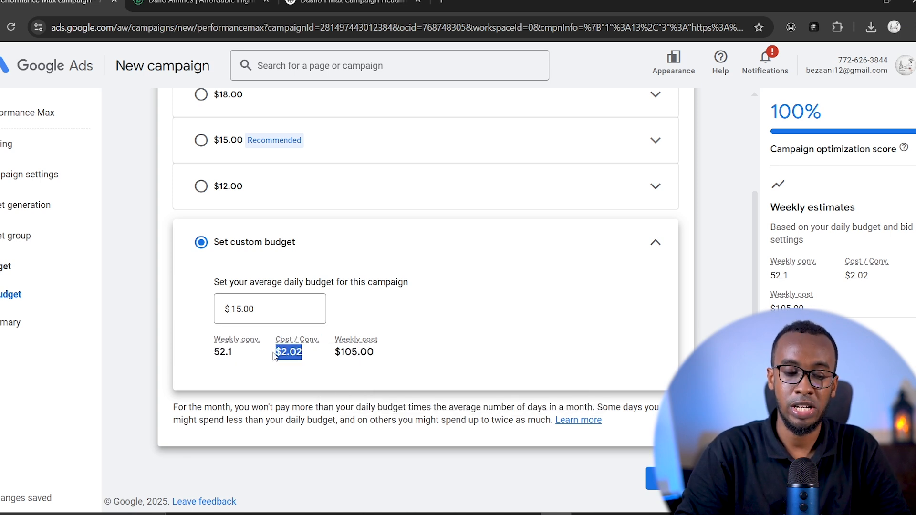